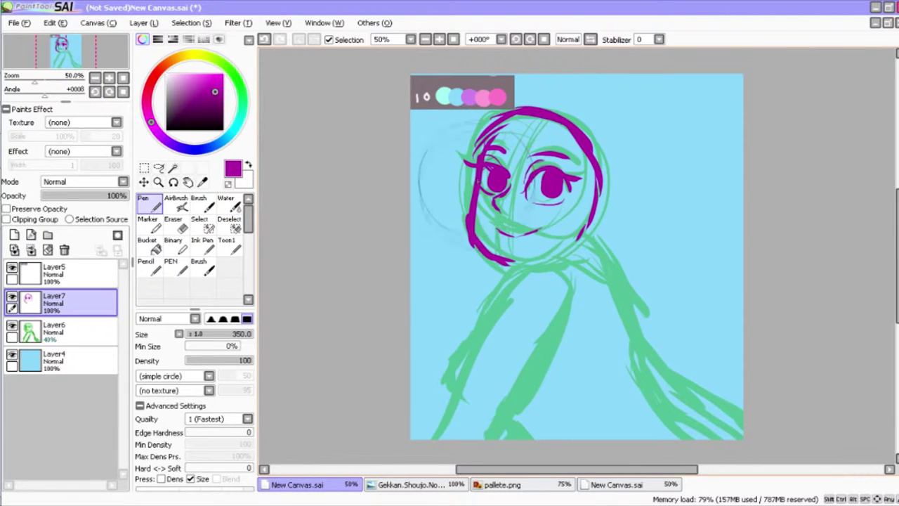
# Clear the purple face sketch from its layer.
pyautogui.press('e')
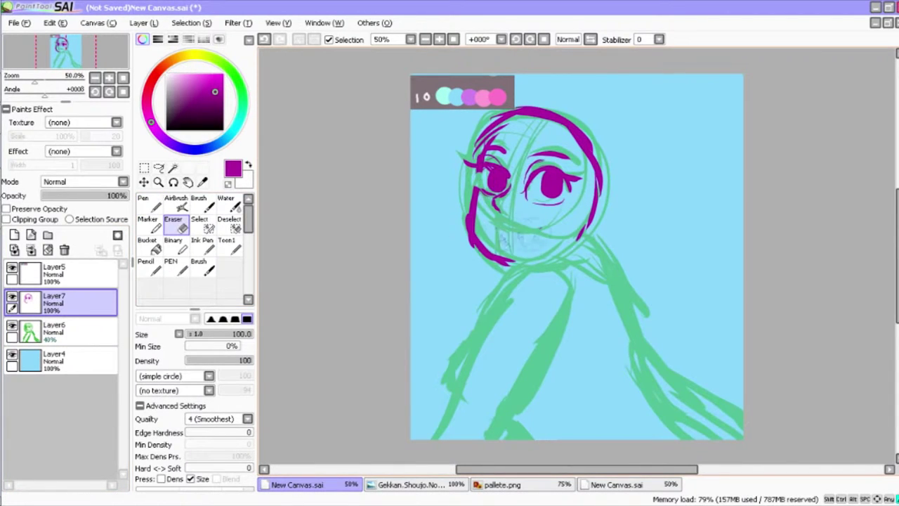
pyautogui.press('Delete')
pyautogui.press('n')
pyautogui.moveTo(516, 116); pyautogui.dragTo(475, 148)
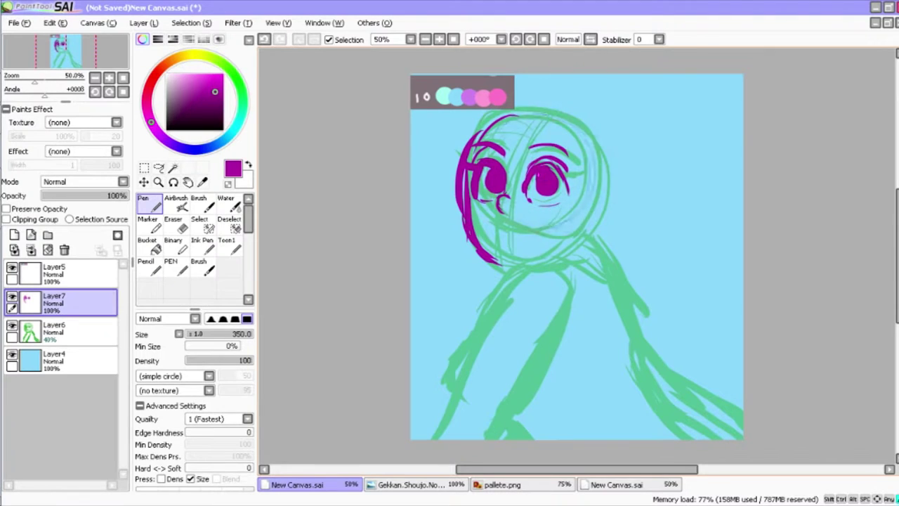
pyautogui.moveTo(495, 246); pyautogui.dragTo(549, 239)
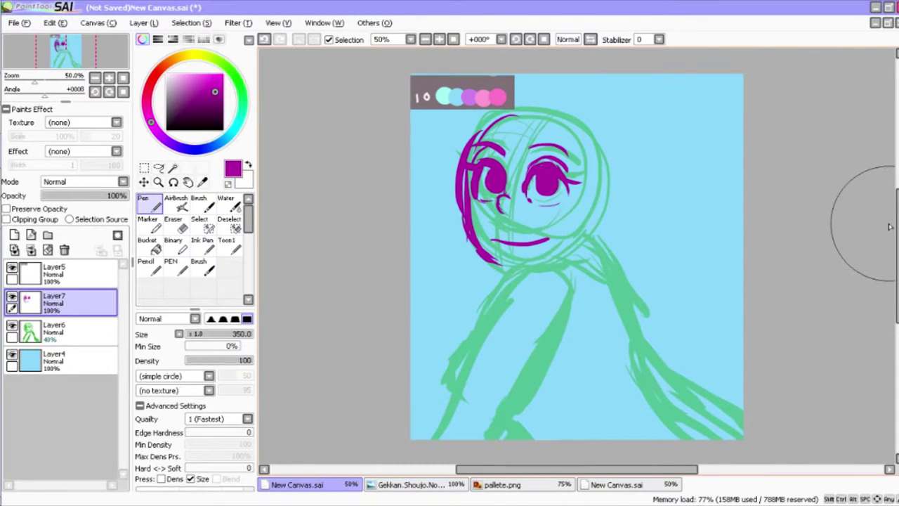
pyautogui.hotkey('ctrl', 'z')
pyautogui.hotkey('ctrl', 'z')
pyautogui.hotkey('ctrl', 'z')
pyautogui.hotkey('ctrl', 'z')
pyautogui.hotkey('ctrl', 'z')
pyautogui.hotkey('ctrl', 'z')
# Sketch the face contour, eyes, brows, nose and mouth in purple with the Pen over the green guide, consulting the reference image.
pyautogui.moveTo(507, 111); pyautogui.dragTo(469, 153)
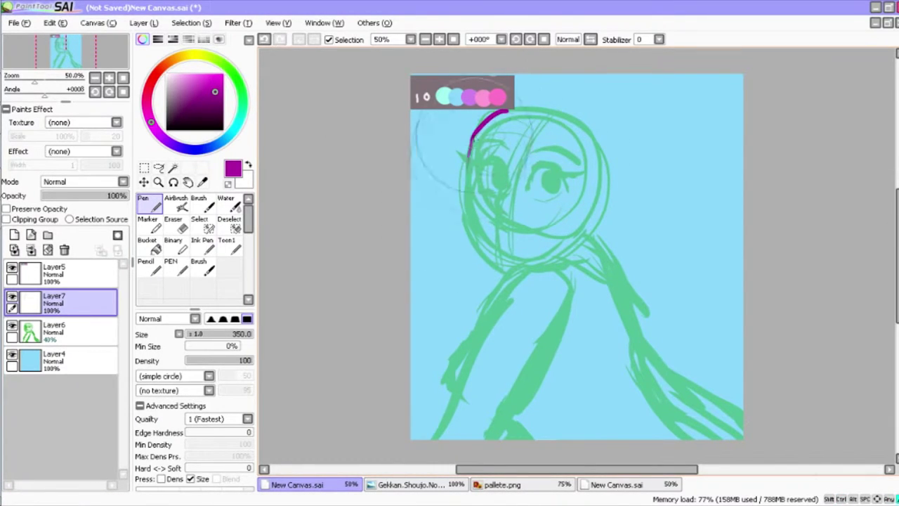
pyautogui.hotkey('ctrl', 'shift', 'Tab')
pyautogui.hotkey('ctrl', 'Tab')
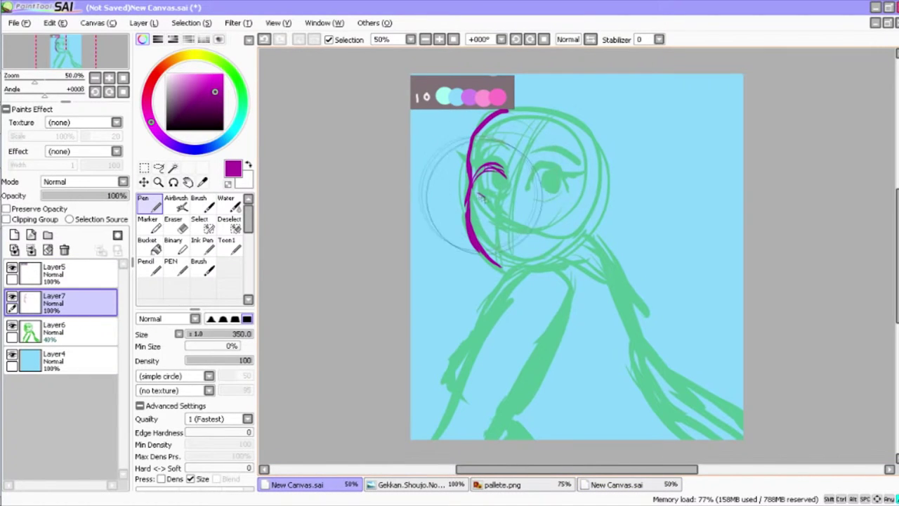
pyautogui.hotkey('ctrl', 'shift', 'Tab')
pyautogui.hotkey('ctrl', 'Tab')
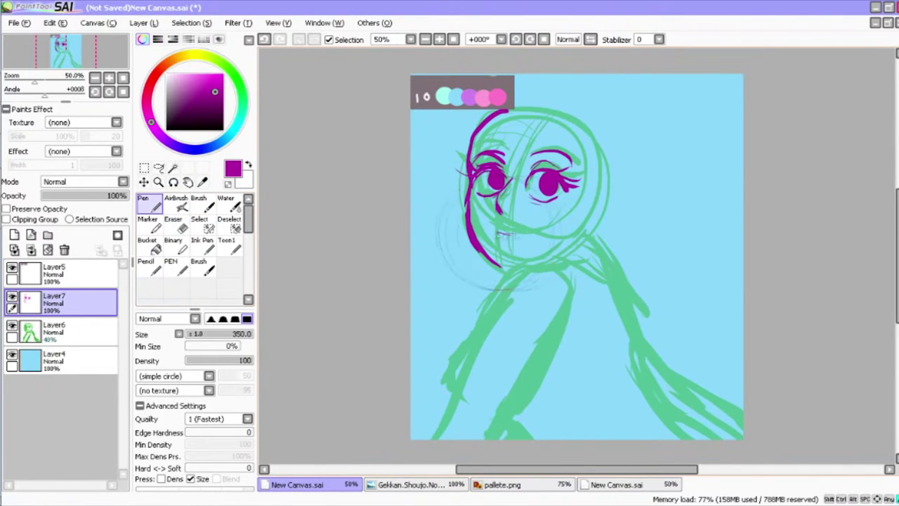
pyautogui.moveTo(499, 226)
pyautogui.mouseDown()
pyautogui.moveTo(539, 229)
pyautogui.moveTo(525, 244)
pyautogui.mouseUp()
pyautogui.hotkey('ctrl', 'shift', 'Tab')
pyautogui.hotkey('ctrl', 'Tab')
# Add a new layer above the face sketch and draw the parted fringe and the hair beside the left cheek.
pyautogui.click(19, 330)
pyautogui.click(42, 302)
pyautogui.hotkey('ctrl', 'shift', 'Tab')
pyautogui.hotkey('ctrl', 'Tab')
pyautogui.click(14, 235)
pyautogui.moveTo(506, 105); pyautogui.dragTo(444, 183)
pyautogui.moveTo(478, 133)
pyautogui.mouseDown()
pyautogui.moveTo(548, 106)
pyautogui.moveTo(551, 172)
pyautogui.mouseUp()
# Sketch the crown of the hair and the lock curving past the right eye, following the reference image.
pyautogui.hotkey('ctrl', 'shift', 'Tab')
pyautogui.hotkey('ctrl', 'Tab')
pyautogui.moveTo(534, 104); pyautogui.dragTo(594, 119)
pyautogui.hotkey('ctrl', 'shift', 'Tab')
pyautogui.hotkey('ctrl', 'Tab')
pyautogui.moveTo(598, 163); pyautogui.dragTo(565, 211)
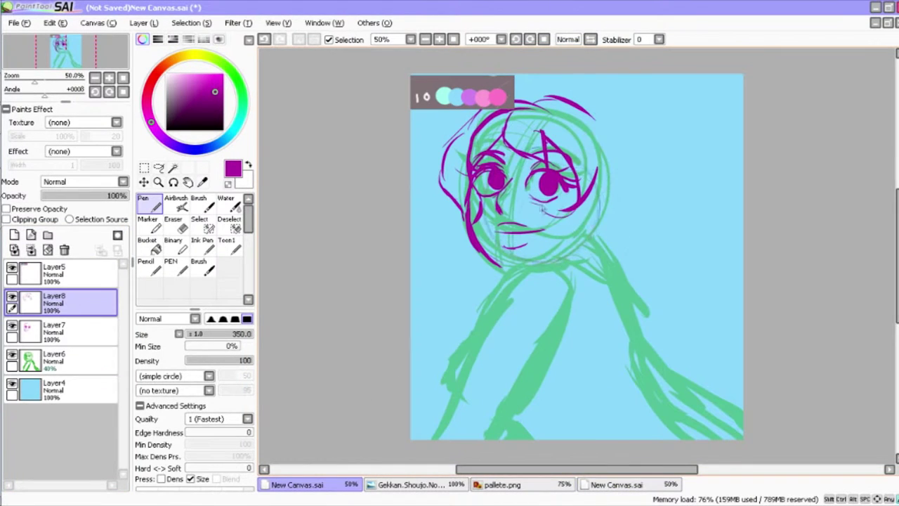
# Sketch the hair curling under the right cheek and the long locks falling beside the head and over the shoulder.
pyautogui.moveTo(618, 123); pyautogui.dragTo(556, 251)
pyautogui.hotkey('ctrl', 'shift', 'Tab')
pyautogui.hotkey('ctrl', 'Tab')
pyautogui.moveTo(612, 140)
pyautogui.mouseDown()
pyautogui.moveTo(637, 270)
pyautogui.moveTo(648, 275)
pyautogui.mouseUp()
pyautogui.moveTo(599, 202); pyautogui.dragTo(580, 361)
pyautogui.moveTo(561, 309); pyautogui.dragTo(618, 365)
pyautogui.moveTo(670, 183); pyautogui.dragTo(678, 253)
pyautogui.moveTo(636, 144); pyautogui.dragTo(632, 355)
pyautogui.hotkey('ctrl', 'shift', 'Tab')
pyautogui.hotkey('ctrl', 'Tab')
pyautogui.moveTo(583, 267)
pyautogui.mouseDown()
pyautogui.moveTo(481, 318)
pyautogui.moveTo(537, 295)
pyautogui.moveTo(610, 358)
pyautogui.mouseUp()
# Erase stray lines at the shoulder, then sketch the small curl beside it and the hair edge sweeping across it.
pyautogui.press('e')
pyautogui.moveTo(555, 295); pyautogui.dragTo(618, 362)
pyautogui.press('n')
pyautogui.moveTo(474, 323); pyautogui.dragTo(502, 278)
pyautogui.moveTo(505, 306); pyautogui.dragTo(635, 359)
# Sketch the long outer lock on the right side with its rolled curl end, using the reference for its shape.
pyautogui.moveTo(615, 130)
pyautogui.mouseDown()
pyautogui.moveTo(671, 184)
pyautogui.moveTo(713, 333)
pyautogui.mouseUp()
pyautogui.hotkey('ctrl', 'shift', 'Tab')
pyautogui.hotkey('ctrl', 'Tab')
pyautogui.moveTo(639, 260); pyautogui.dragTo(677, 393)
pyautogui.moveTo(737, 270); pyautogui.dragTo(653, 393)
pyautogui.moveTo(649, 316); pyautogui.dragTo(709, 358)
pyautogui.hotkey('ctrl', 'shift', 'Tab')
pyautogui.hotkey('ctrl', 'Tab')
# Sketch the hair mass along the canvas's left edge down to the shoulder, following the reference image.
pyautogui.moveTo(422, 109); pyautogui.dragTo(414, 168)
pyautogui.hotkey('ctrl', 'shift', 'Tab')
pyautogui.hotkey('ctrl', 'Tab')
pyautogui.moveTo(421, 270)
pyautogui.mouseDown()
pyautogui.moveTo(453, 348)
pyautogui.moveTo(480, 347)
pyautogui.mouseUp()
pyautogui.hotkey('ctrl', 'shift', 'Tab')
pyautogui.hotkey('ctrl', 'Tab')
# Sketch the voluminous hair outline across the canvas top and right edge, plus the line at the lower right corner.
pyautogui.moveTo(544, 97)
pyautogui.mouseDown()
pyautogui.moveTo(620, 91)
pyautogui.moveTo(742, 137)
pyautogui.mouseUp()
pyautogui.hotkey('ctrl', 'shift', 'Tab')
pyautogui.hotkey('ctrl', 'Tab')
pyautogui.hotkey('ctrl', 'shift', 'Tab')
pyautogui.hotkey('ctrl', 'Tab')
pyautogui.moveTo(667, 154); pyautogui.dragTo(741, 172)
pyautogui.moveTo(702, 389); pyautogui.dragTo(741, 415)
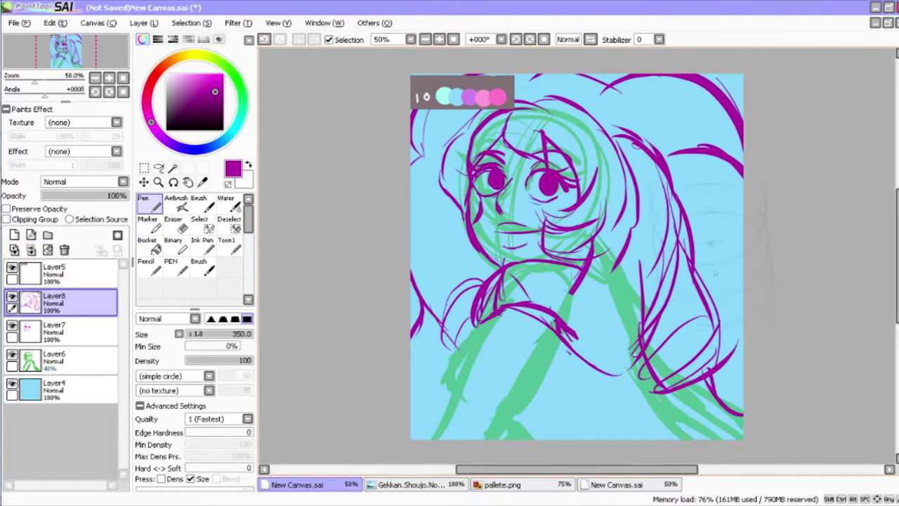
# Hide the palette layer and sketch the arm and elbow lines below the shoulder on a new layer.
pyautogui.click(12, 266)
pyautogui.click(12, 355)
pyautogui.click(12, 354)
pyautogui.click(14, 234)
pyautogui.moveTo(521, 313); pyautogui.dragTo(442, 421)
pyautogui.moveTo(580, 341); pyautogui.dragTo(528, 402)
pyautogui.moveTo(556, 371); pyautogui.dragTo(497, 438)
pyautogui.moveTo(481, 325)
pyautogui.mouseDown()
pyautogui.moveTo(435, 409)
pyautogui.moveTo(431, 439)
pyautogui.mouseUp()
pyautogui.moveTo(473, 358); pyautogui.dragTo(448, 410)
pyautogui.click(616, 484)
pyautogui.click(306, 484)
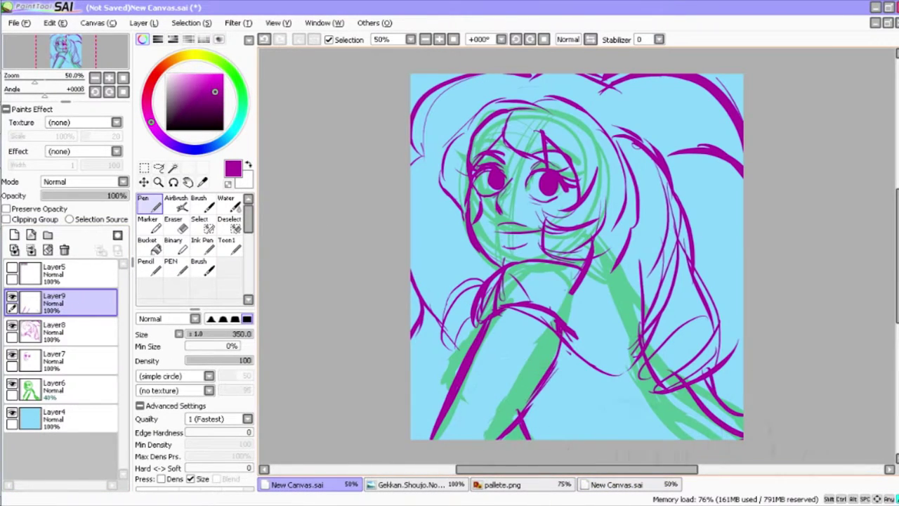
# Hide the green guide layer, then erase and redraw the arm outlines with thicker strokes.
pyautogui.click(12, 383)
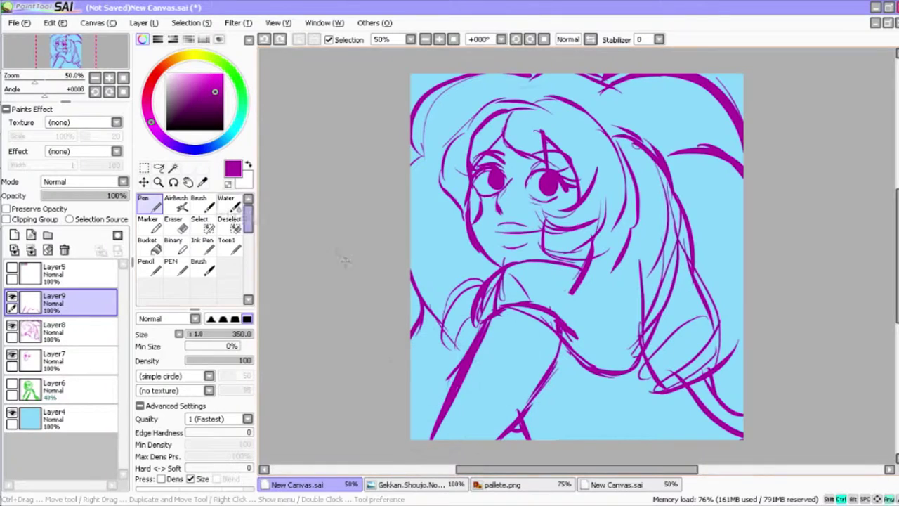
pyautogui.click(174, 224)
pyautogui.click(590, 40)
pyautogui.click(589, 39)
pyautogui.moveTo(506, 316); pyautogui.dragTo(456, 400)
pyautogui.moveTo(491, 330); pyautogui.dragTo(442, 435)
pyautogui.click(143, 203)
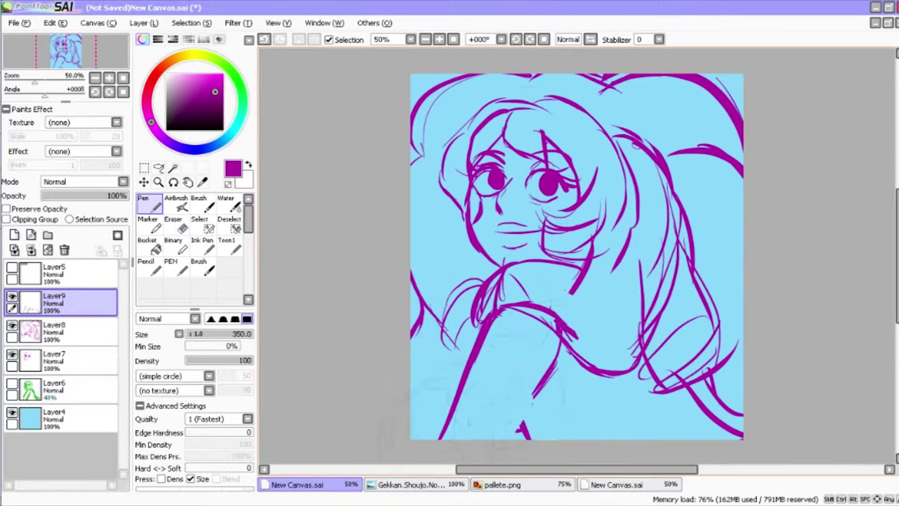
pyautogui.moveTo(562, 344); pyautogui.dragTo(506, 432)
pyautogui.moveTo(539, 387); pyautogui.dragTo(521, 426)
pyautogui.moveTo(471, 346); pyautogui.dragTo(443, 397)
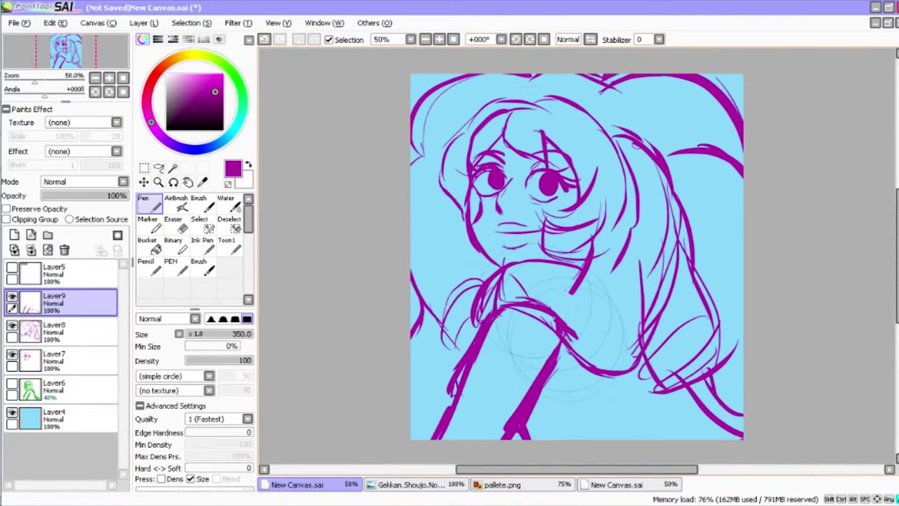
# Erase the face contour where hair overlaps it and merge the arm, hair and face sketches into one layer.
pyautogui.click(31, 250)
pyautogui.click(70, 331)
pyautogui.click(174, 223)
pyautogui.moveTo(491, 120); pyautogui.dragTo(471, 210)
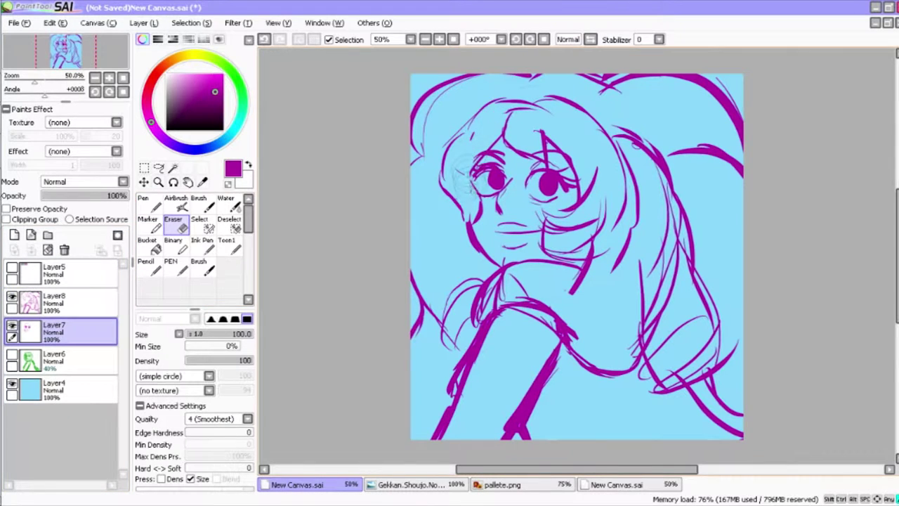
pyautogui.click(63, 302)
pyautogui.click(31, 250)
# Pick the purple swatch from the reshown palette and lower the merged sketch layer's opacity to 32%.
pyautogui.click(143, 202)
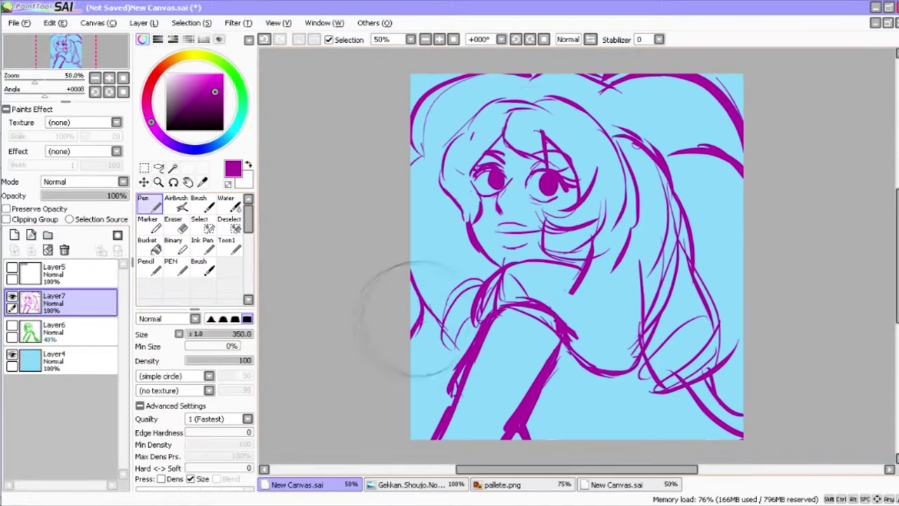
pyautogui.click(12, 268)
pyautogui.keyDown('alt'); pyautogui.click(469, 97); pyautogui.keyUp('alt')
pyautogui.moveTo(125, 195); pyautogui.dragTo(42, 196)
# Add a new line-art layer above the sketch and set up the Ink Pen with size 50 and stabilizer 14.
pyautogui.click(14, 234)
pyautogui.scroll(1, 598, 216)
pyautogui.moveTo(351, 222); pyautogui.dragTo(344, 277)
pyautogui.click(658, 40)
pyautogui.click(201, 240)
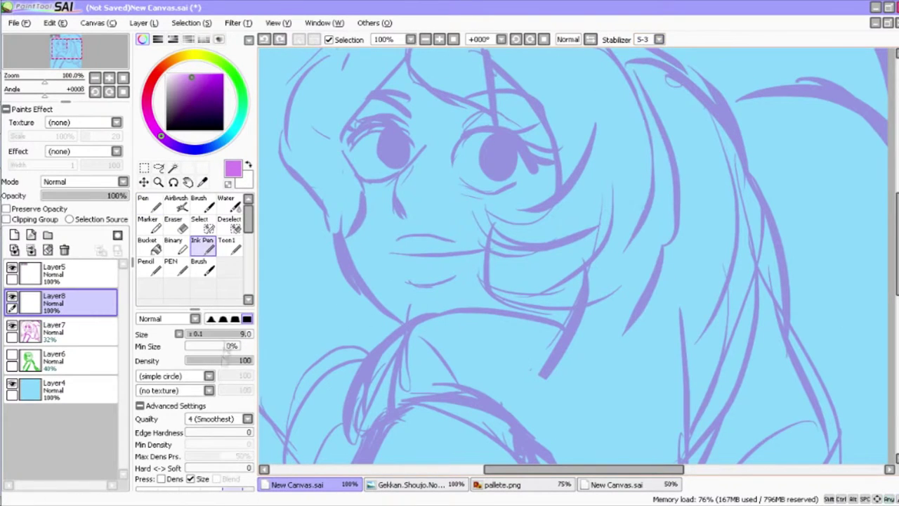
pyautogui.click(143, 40)
# Ink the jawline and both eyes with their lashes and brows in purple over the faded sketch.
pyautogui.moveTo(344, 147)
pyautogui.mouseDown()
pyautogui.moveTo(398, 141)
pyautogui.moveTo(380, 161)
pyautogui.moveTo(293, 150)
pyautogui.mouseUp()
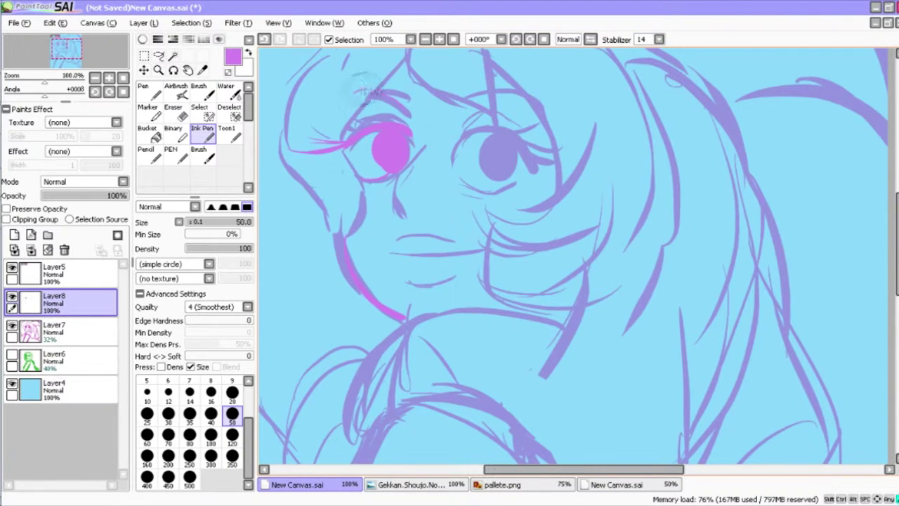
pyautogui.moveTo(334, 105)
pyautogui.mouseDown()
pyautogui.moveTo(365, 94)
pyautogui.moveTo(399, 87)
pyautogui.mouseUp()
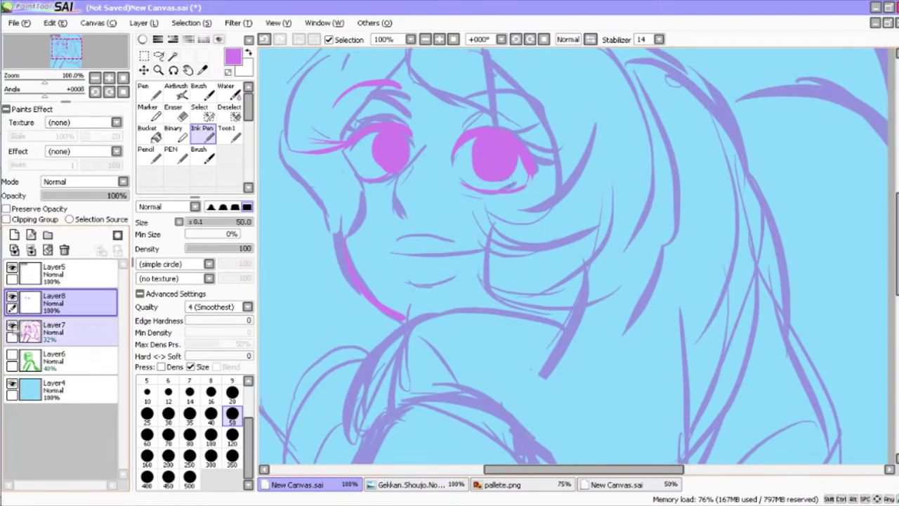
pyautogui.click(12, 326)
pyautogui.click(12, 326)
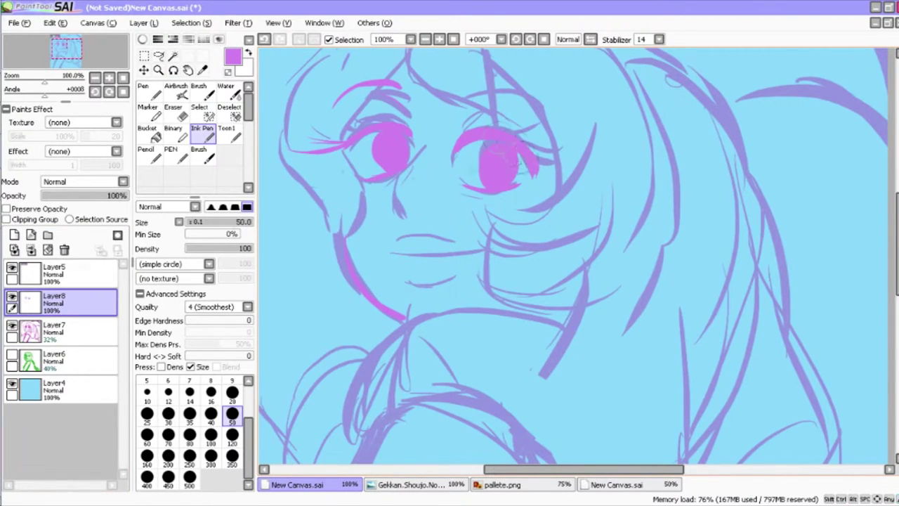
pyautogui.moveTo(458, 91); pyautogui.dragTo(498, 86)
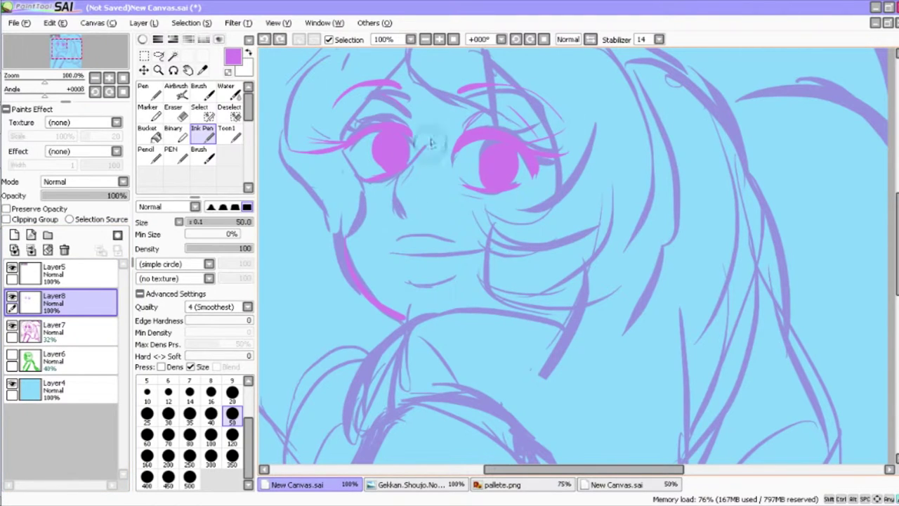
# Ink the nose, smiling mouth and eyelid creases, checking the face lines with the sketch hidden.
pyautogui.moveTo(425, 265); pyautogui.dragTo(482, 245)
pyautogui.click(12, 326)
pyautogui.scroll(-1, 524, 211)
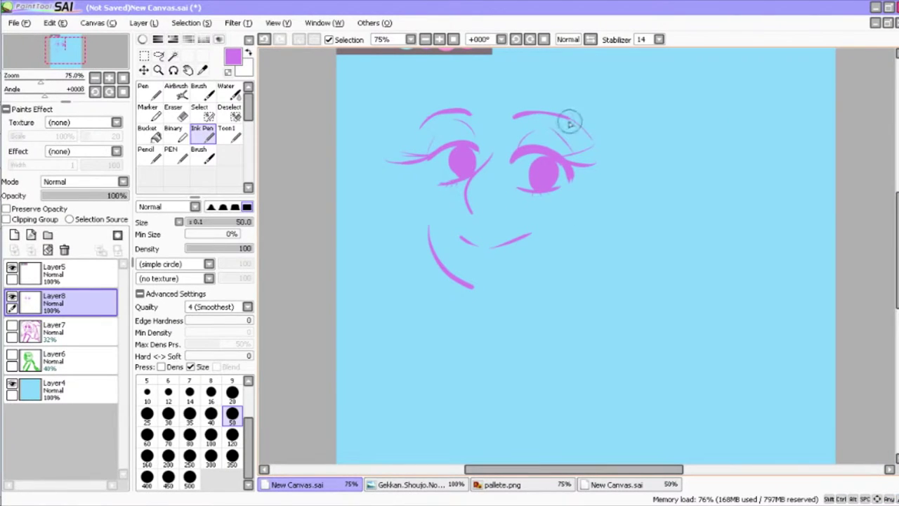
pyautogui.click(12, 326)
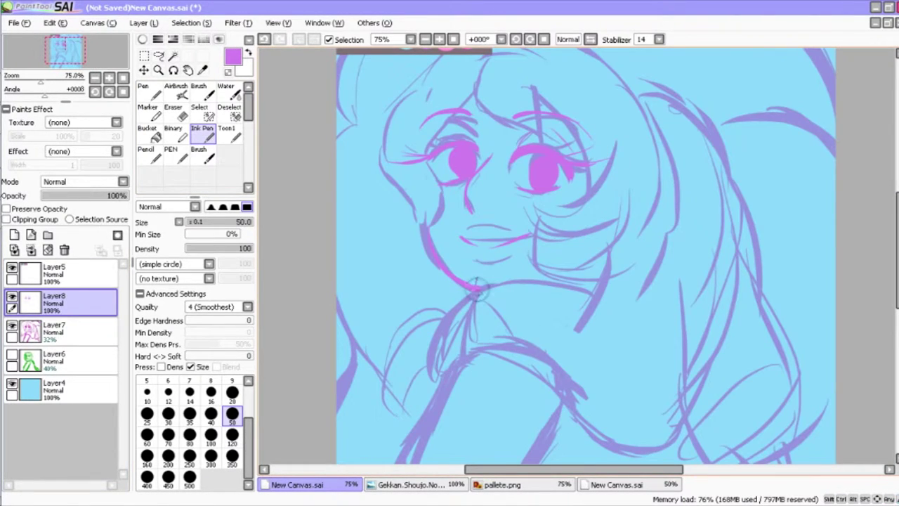
# Add a new layer and ink the arm outlines in purple along the sketch, then inspect them without the sketch.
pyautogui.hotkey('ctrl', 'shift', 'n')
pyautogui.scroll(-4, 586, 256)
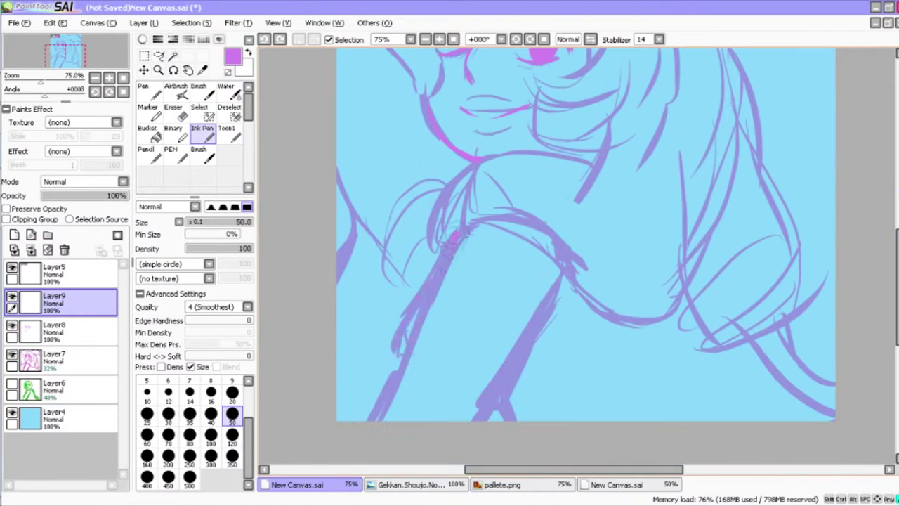
pyautogui.moveTo(460, 237); pyautogui.dragTo(368, 420)
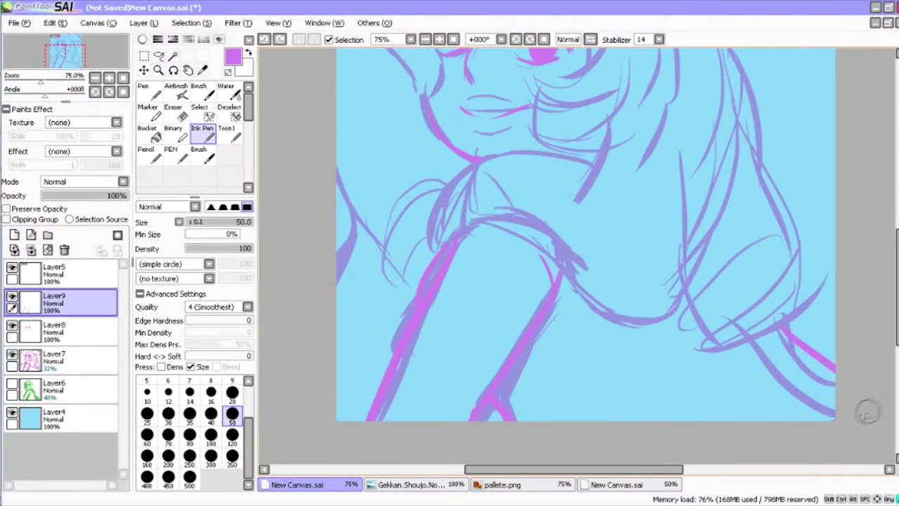
pyautogui.scroll(5, 667, 355)
pyautogui.click(12, 354)
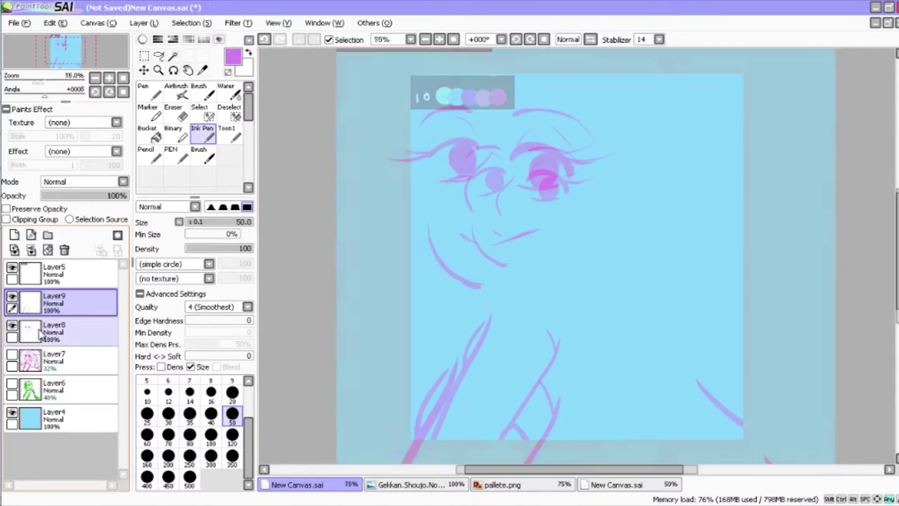
# Outline the fringe and the locks framing the face on a new layer with the Pen in the palette's hot pink.
pyautogui.click(618, 485)
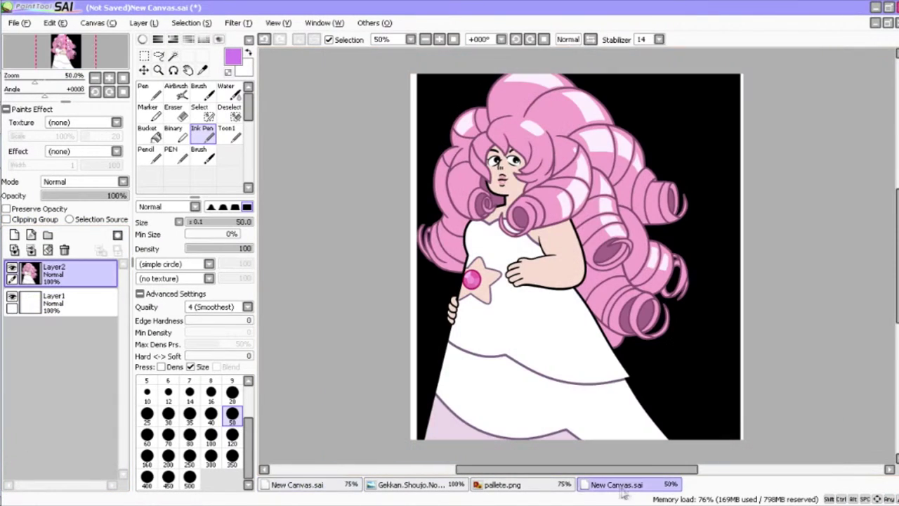
pyautogui.click(293, 484)
pyautogui.scroll(1, 421, 183)
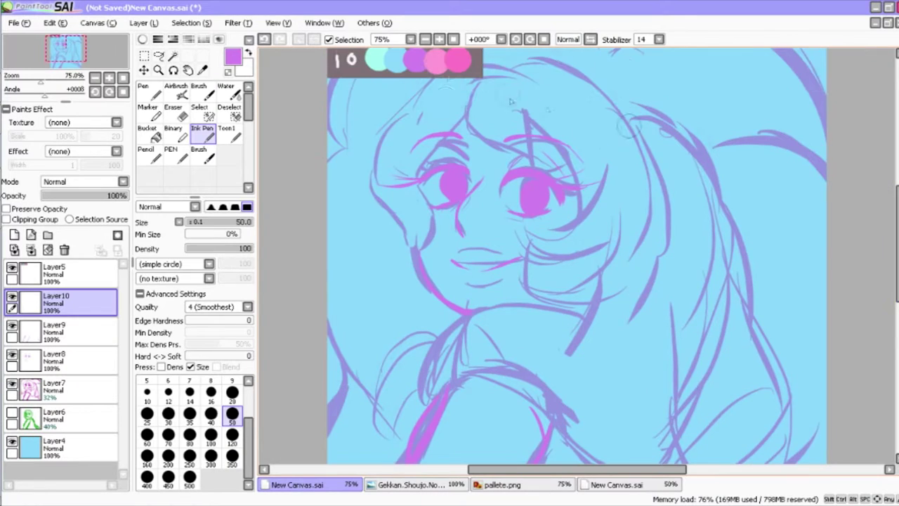
pyautogui.click(144, 90)
pyautogui.keyDown('alt'); pyautogui.click(458, 61); pyautogui.keyUp('alt')
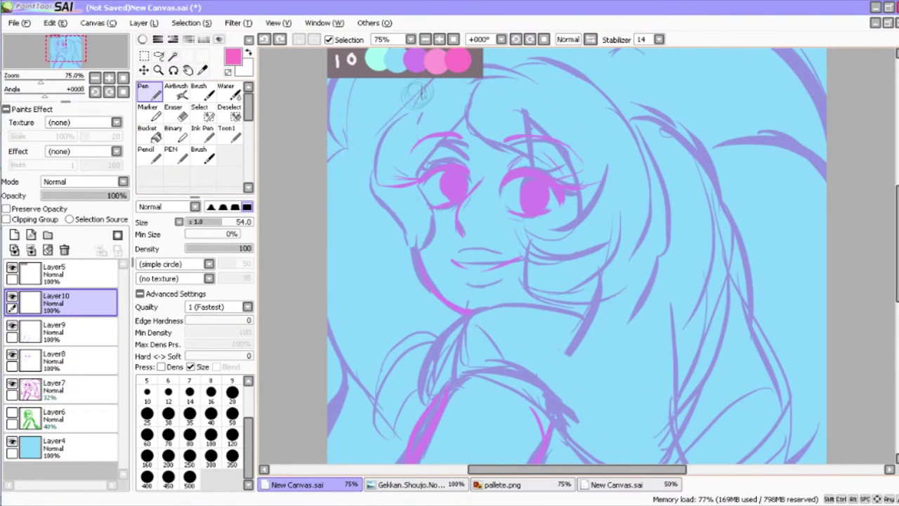
pyautogui.moveTo(419, 87)
pyautogui.mouseDown()
pyautogui.moveTo(395, 211)
pyautogui.moveTo(417, 246)
pyautogui.mouseUp()
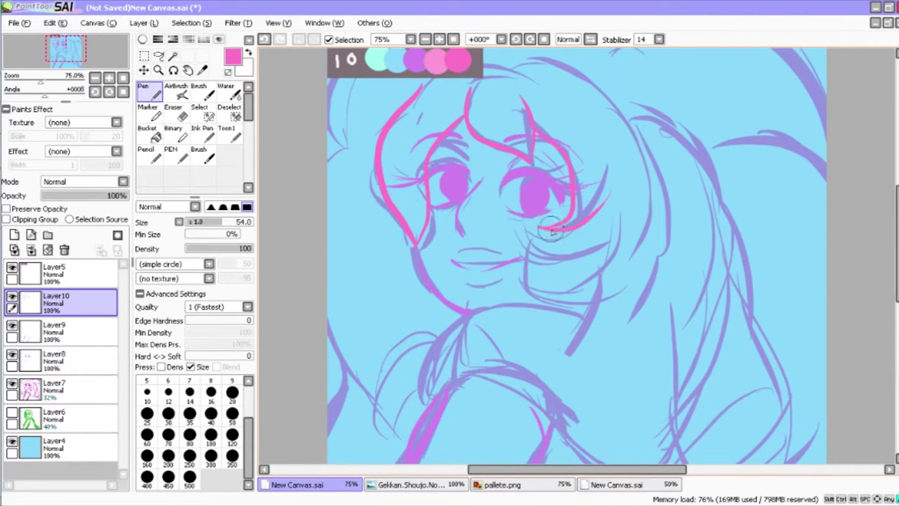
# Outline the curl under the cheek and the hair around the head in pink, and hide the palette layer.
pyautogui.moveTo(601, 302)
pyautogui.mouseDown()
pyautogui.moveTo(632, 91)
pyautogui.moveTo(512, 68)
pyautogui.mouseUp()
pyautogui.click(56, 273)
pyautogui.click(12, 267)
pyautogui.click(56, 302)
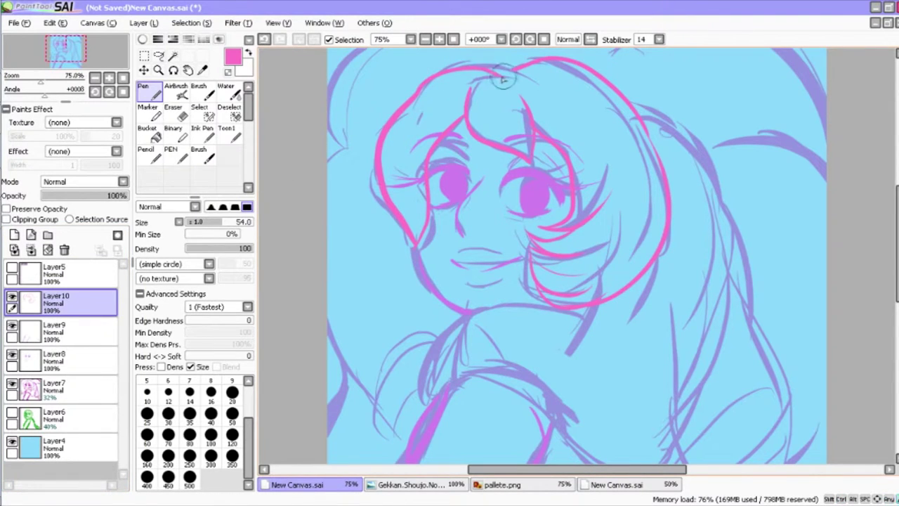
# Compare the hair with the sketch and the reference image, and erase the pink outline over the crown.
pyautogui.click(12, 387)
pyautogui.click(12, 387)
pyautogui.scroll(3, 618, 450)
pyautogui.click(616, 483)
pyautogui.click(295, 484)
pyautogui.click(182, 113)
pyautogui.moveTo(379, 176); pyautogui.dragTo(596, 149)
# Outline the scalloped outer edge of the big hair along the canvas top and down both sides in pink.
pyautogui.click(144, 91)
pyautogui.moveTo(500, 110); pyautogui.dragTo(328, 175)
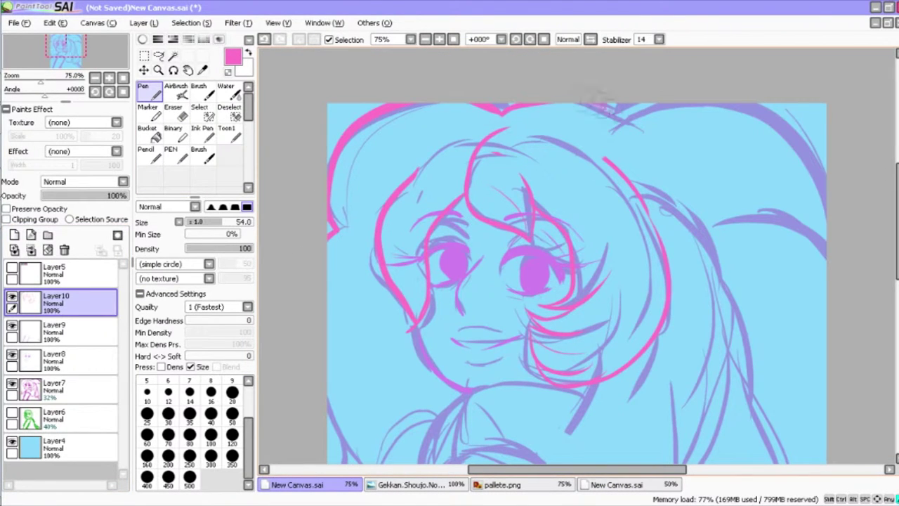
pyautogui.moveTo(612, 125); pyautogui.dragTo(826, 231)
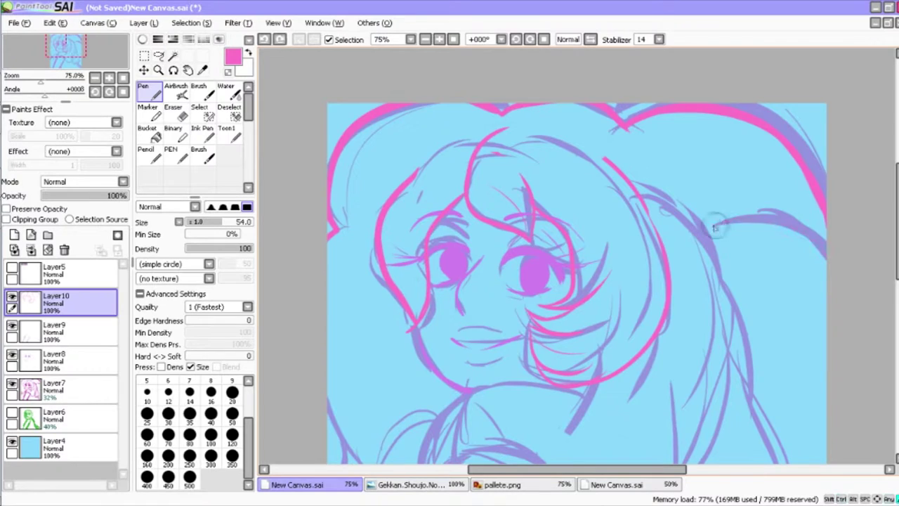
pyautogui.click(604, 485)
pyautogui.click(308, 485)
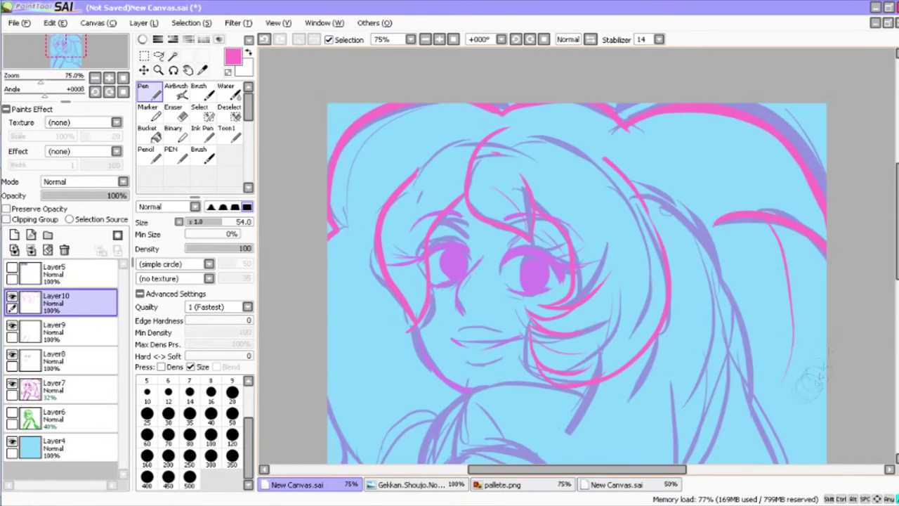
# Outline the outer edge of the long curl hanging behind the shoulder in pink, checking its shape against the reference image.
pyautogui.scroll(-5, 575, 281)
pyautogui.click(604, 485)
pyautogui.click(309, 484)
pyautogui.moveTo(762, 77); pyautogui.dragTo(780, 225)
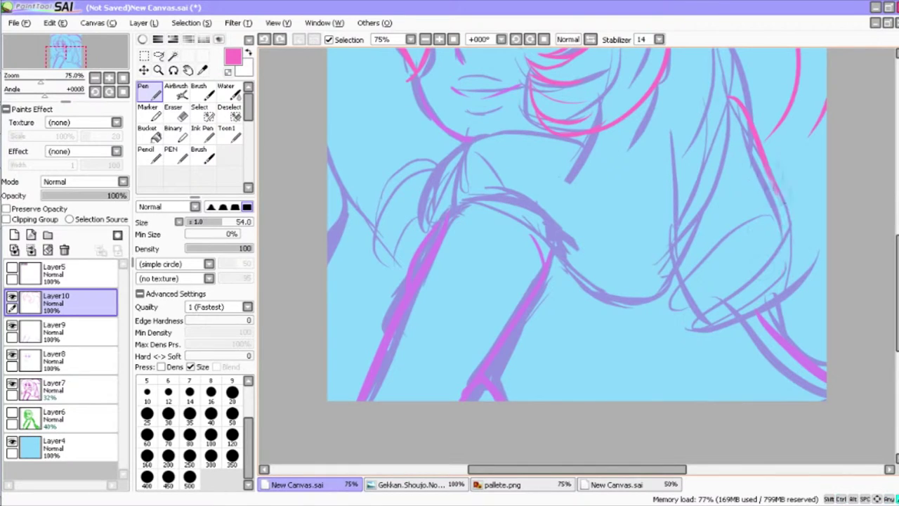
pyautogui.click(622, 486)
pyautogui.click(293, 484)
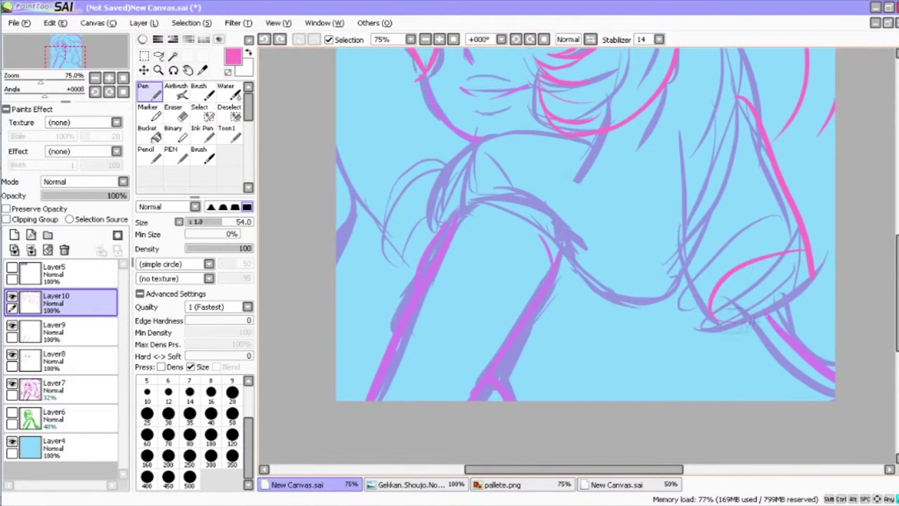
# Outline the long curl's rolled end and bands, and the upper edge of the lock under the chin, comparing with the reference.
pyautogui.click(617, 485)
pyautogui.click(301, 486)
pyautogui.click(617, 484)
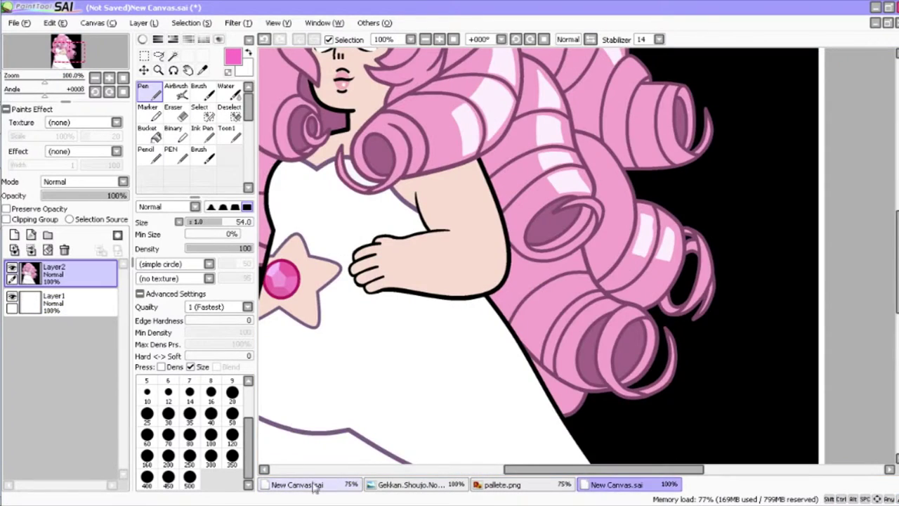
pyautogui.click(295, 485)
pyautogui.scroll(3, 609, 226)
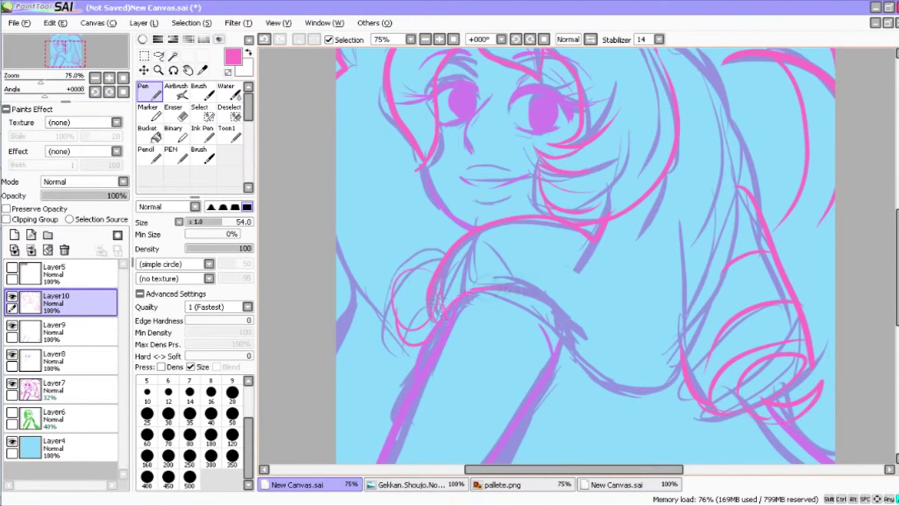
# Outline the lower edge of the lock over the shoulder in pink, add curved bands across it, and hide the sketch layer.
pyautogui.scroll(1, 458, 302)
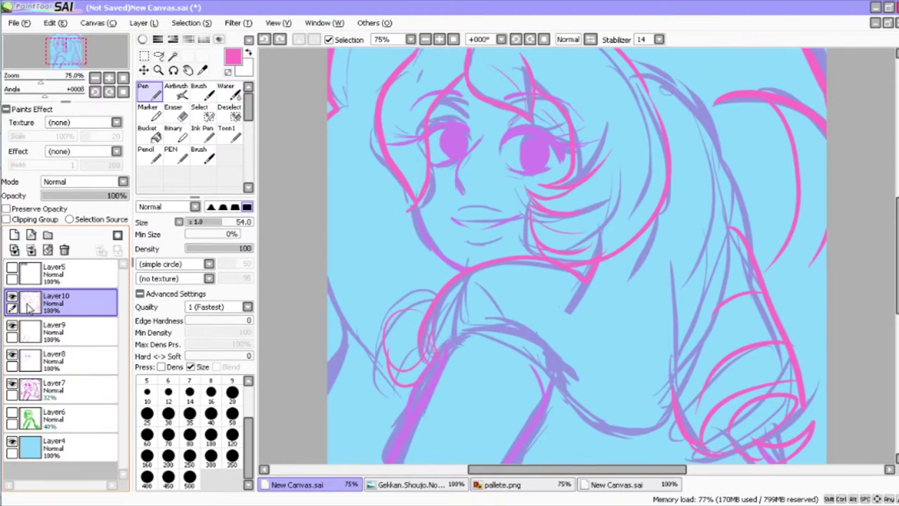
pyautogui.moveTo(443, 344); pyautogui.dragTo(555, 370)
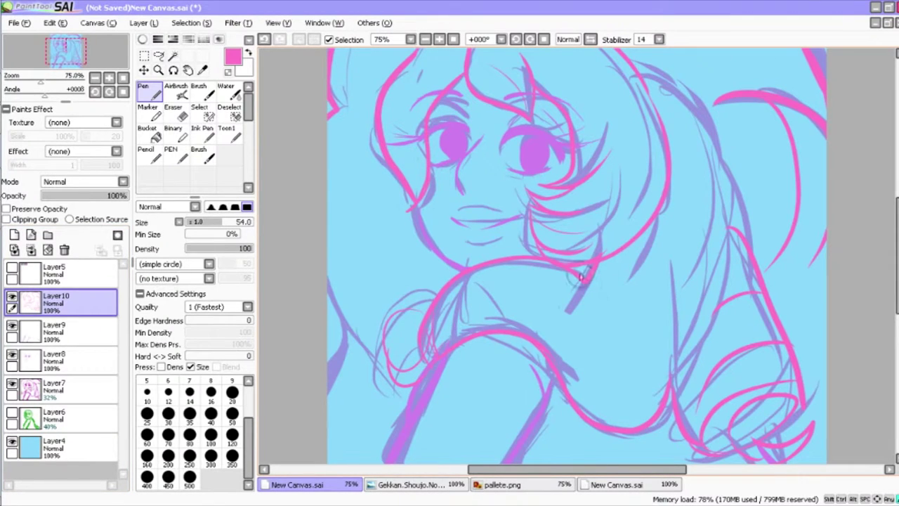
pyautogui.click(502, 485)
pyautogui.click(617, 485)
pyautogui.click(326, 485)
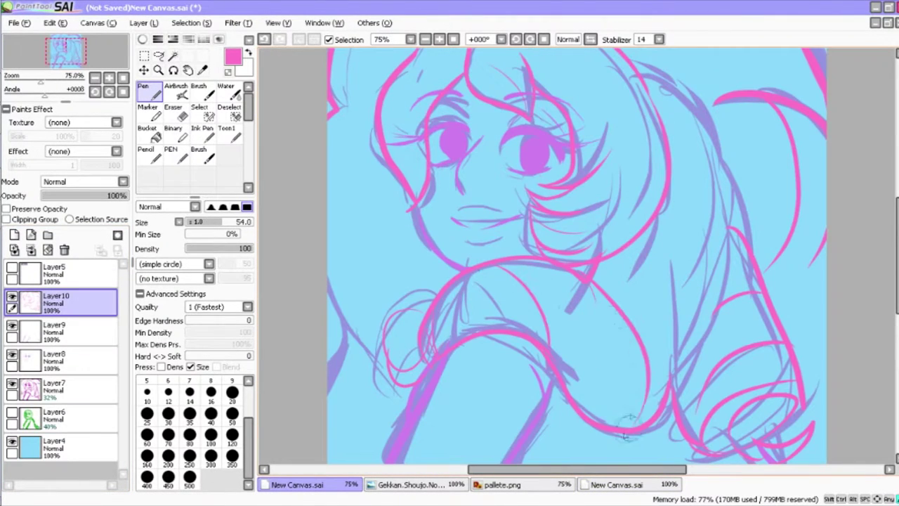
pyautogui.scroll(3, 639, 401)
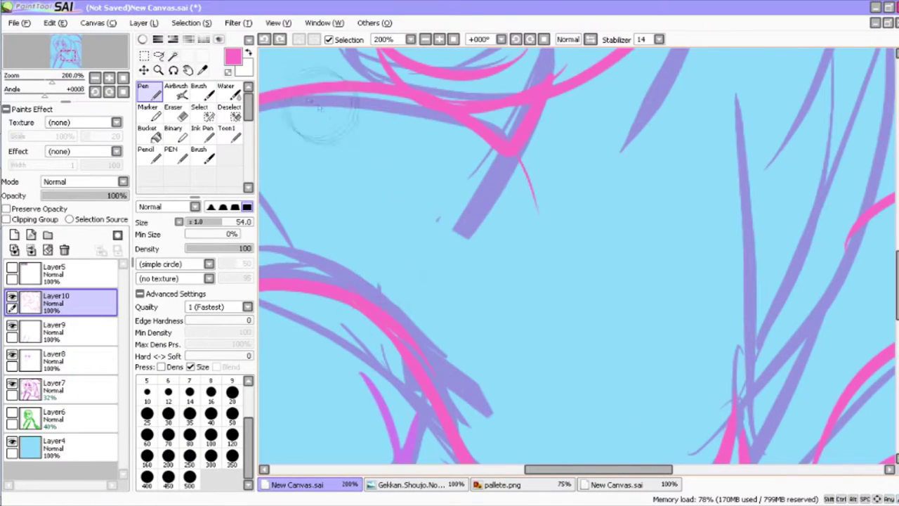
pyautogui.scroll(-4, 556, 111)
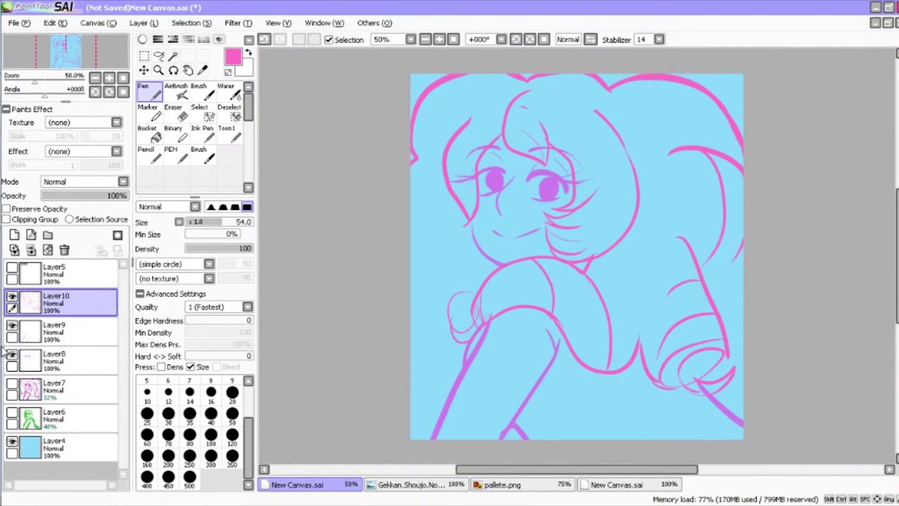
# Outline the hair along the canvas's left edge and the small curl beside the shoulder, using the sketch and reference image.
pyautogui.click(597, 484)
pyautogui.click(316, 485)
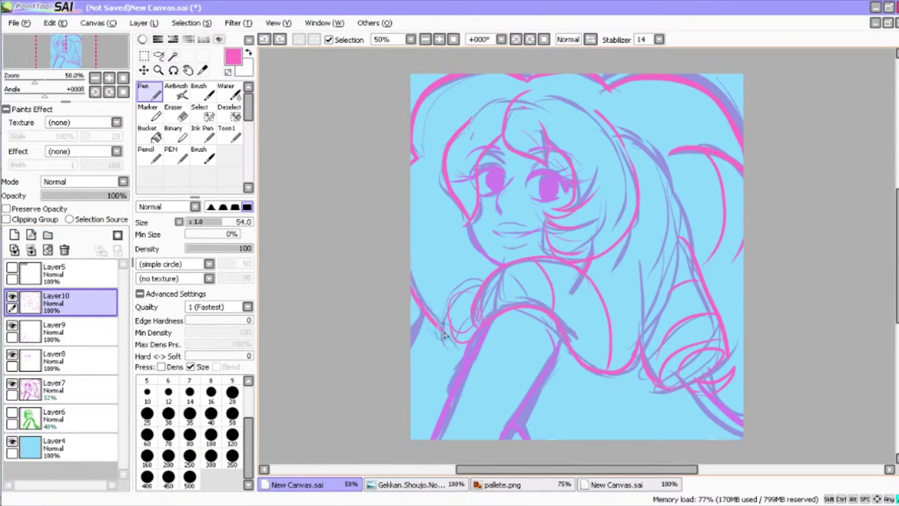
pyautogui.click(503, 484)
pyautogui.click(617, 485)
pyautogui.scroll(3, 562, 280)
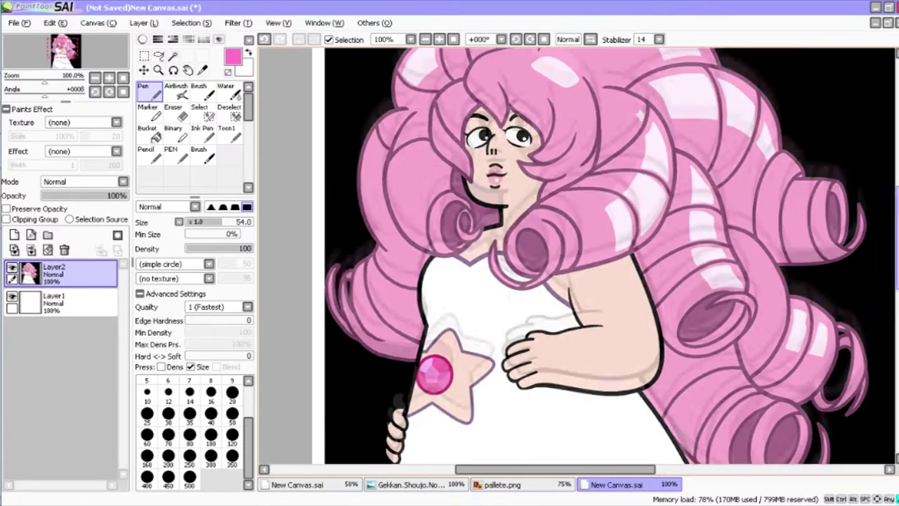
pyautogui.click(297, 484)
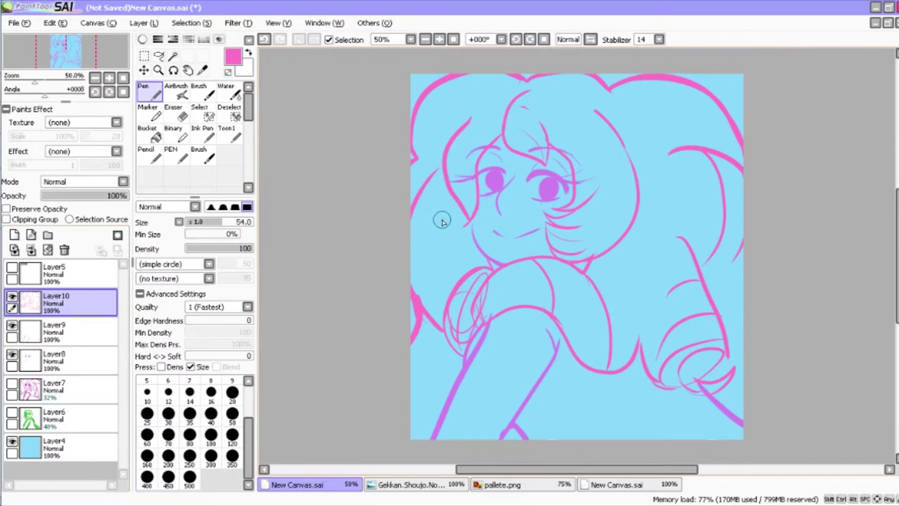
# Select the eye nearer the big hair on Layer8 and transform it slightly closer to the nose, checking the reference face.
pyautogui.press('m')
pyautogui.click(56, 359)
pyautogui.moveTo(523, 131); pyautogui.dragTo(611, 212)
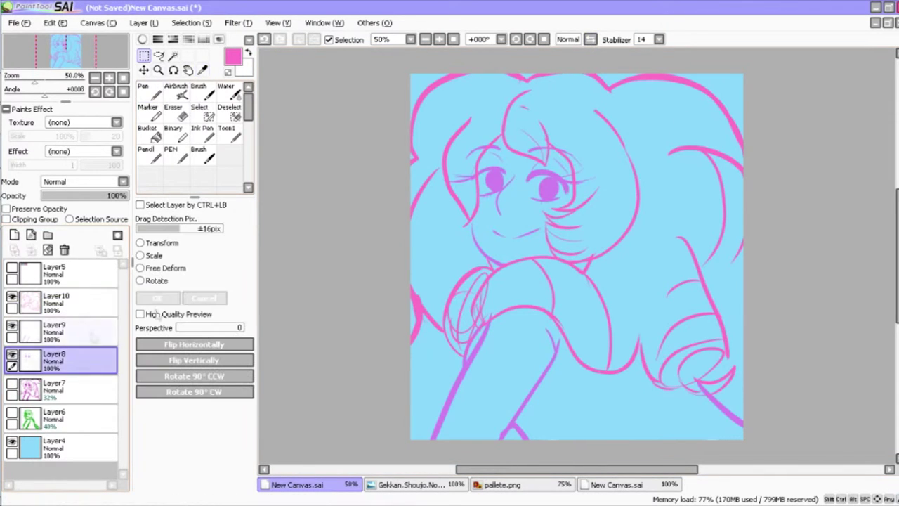
pyautogui.hotkey('ctrl', 't')
pyautogui.click(617, 485)
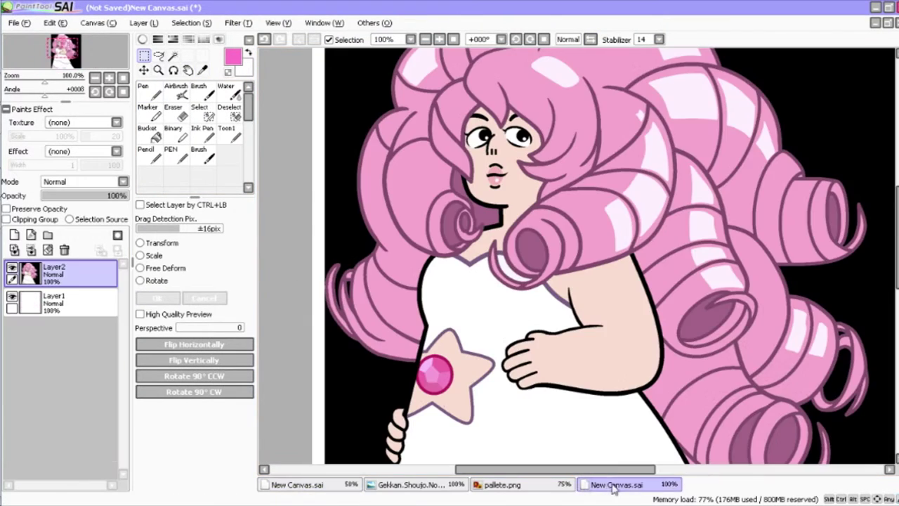
pyautogui.click(316, 490)
# Set the stabilizer to 0 and refine the pink curl lines beside the shoulder on Layer10, testing for gaps with the Magic Wand.
pyautogui.press('e')
pyautogui.click(659, 39)
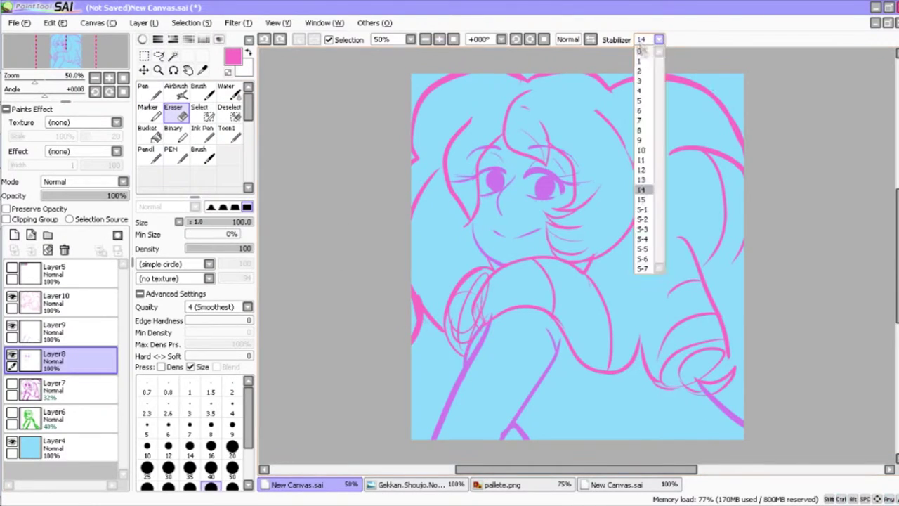
pyautogui.click(642, 50)
pyautogui.click(57, 302)
pyautogui.press('n')
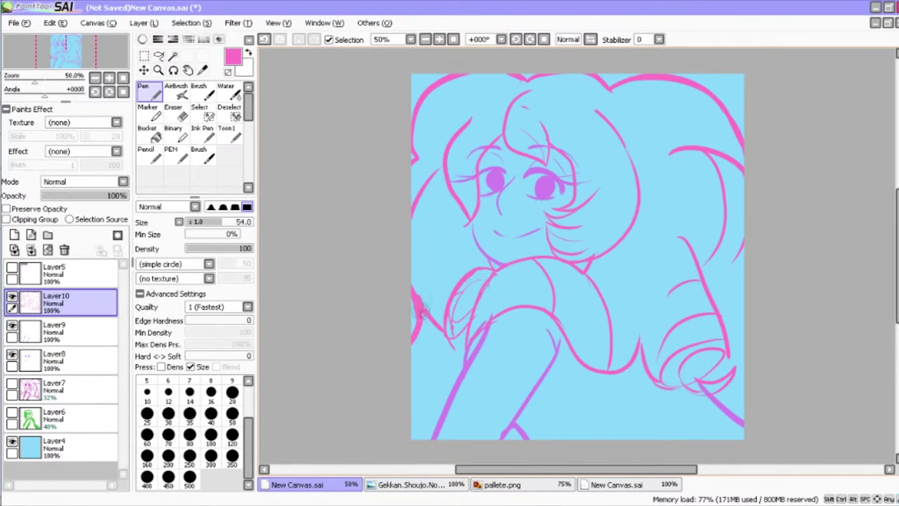
pyautogui.press('w')
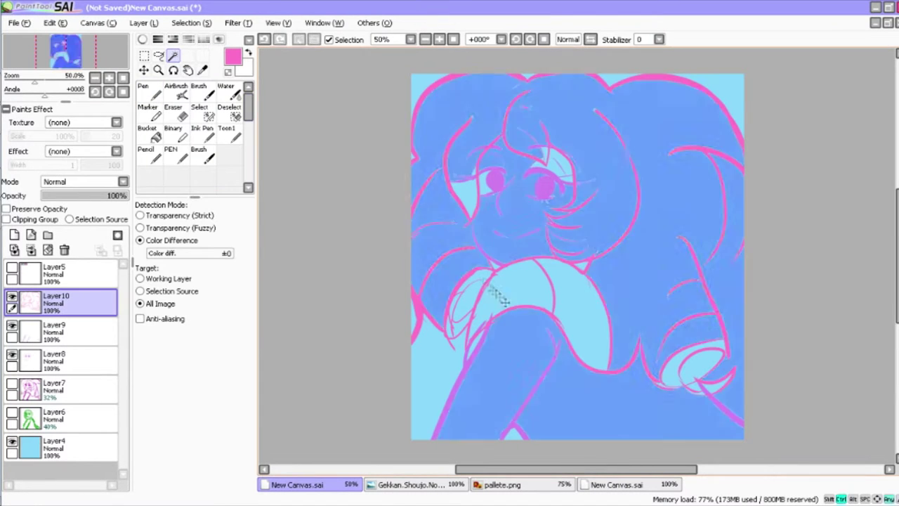
pyautogui.press('n')
# Pick the purple line color and close the gaps in the face and arm outlines on Layer9.
pyautogui.keyDown('alt'); pyautogui.click(498, 179); pyautogui.keyUp('alt')
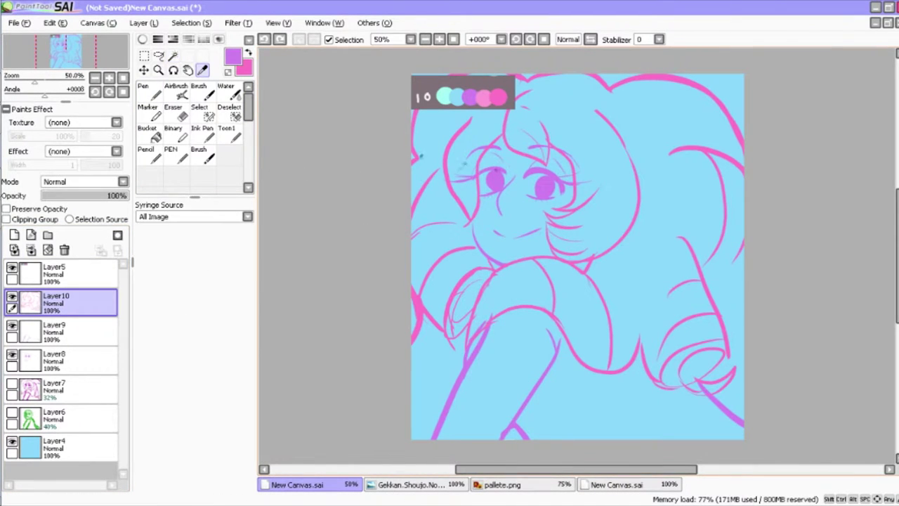
pyautogui.click(84, 390)
pyautogui.click(70, 330)
pyautogui.scroll(1, 582, 260)
pyautogui.press('w')
pyautogui.click(407, 207)
pyautogui.click(407, 319)
pyautogui.click(365, 411)
pyautogui.click(533, 337)
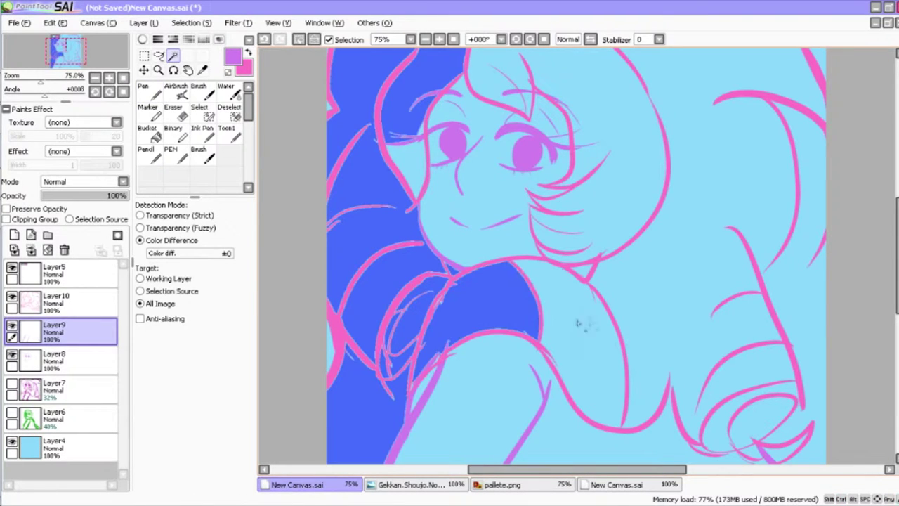
pyautogui.scroll(-1, 890, 265)
pyautogui.scroll(-1, 889, 265)
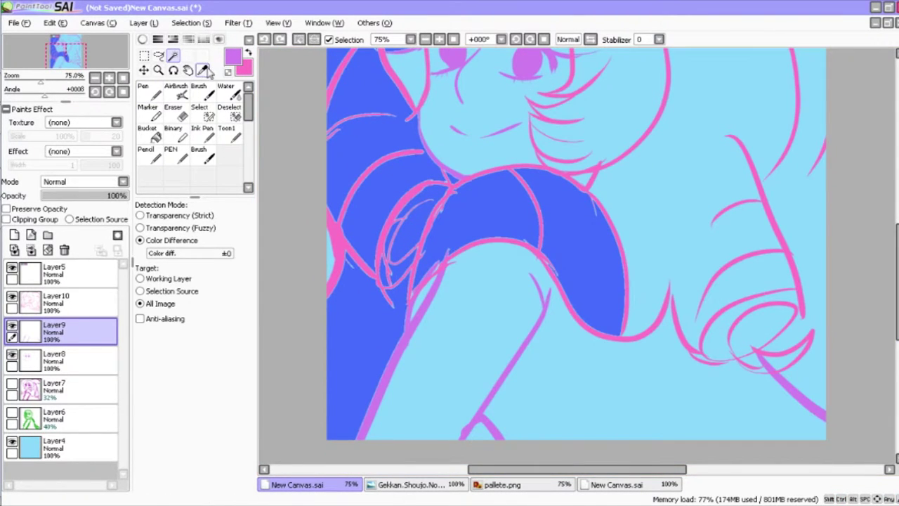
pyautogui.hotkey('ctrl', 'd')
# Select all the enclosed hair regions with the Magic Wand, leaving out the face, arm and background.
pyautogui.click(248, 53)
pyautogui.press('n')
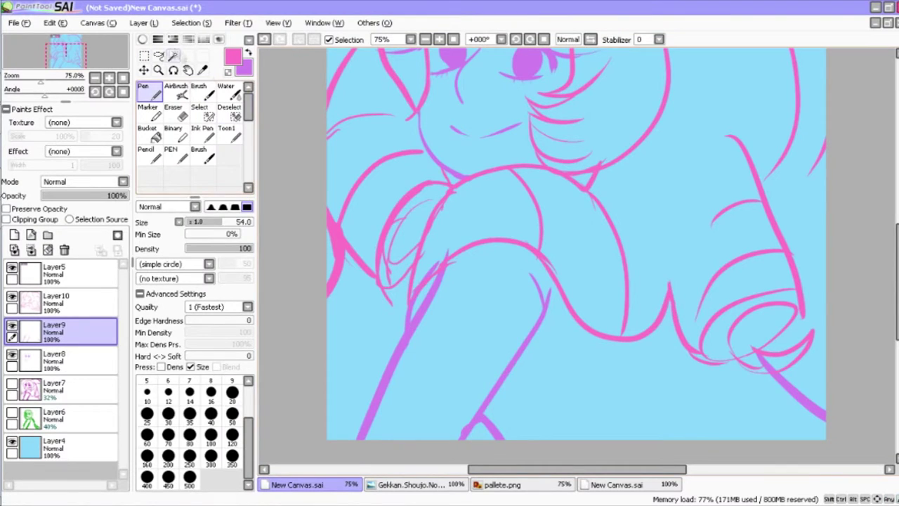
pyautogui.click(173, 56)
pyautogui.click(372, 140)
pyautogui.click(421, 232)
pyautogui.click(366, 366)
pyautogui.click(484, 225)
pyautogui.click(667, 175)
pyautogui.click(751, 323)
pyautogui.click(768, 365)
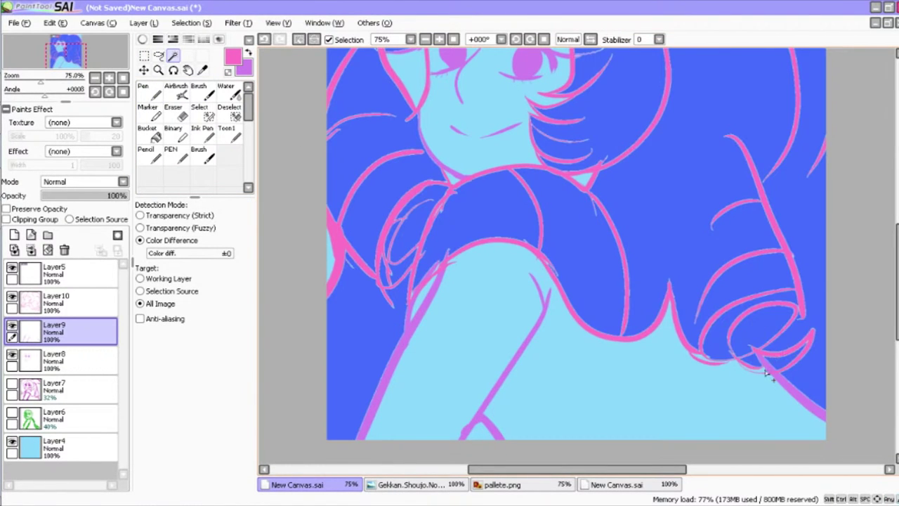
# Fill the selected hair with the palette's light pink on a new layer beneath the line art, and merge the line layers.
pyautogui.scroll(5, 768, 373)
pyautogui.click(191, 23)
pyautogui.press('Escape')
pyautogui.click(12, 267)
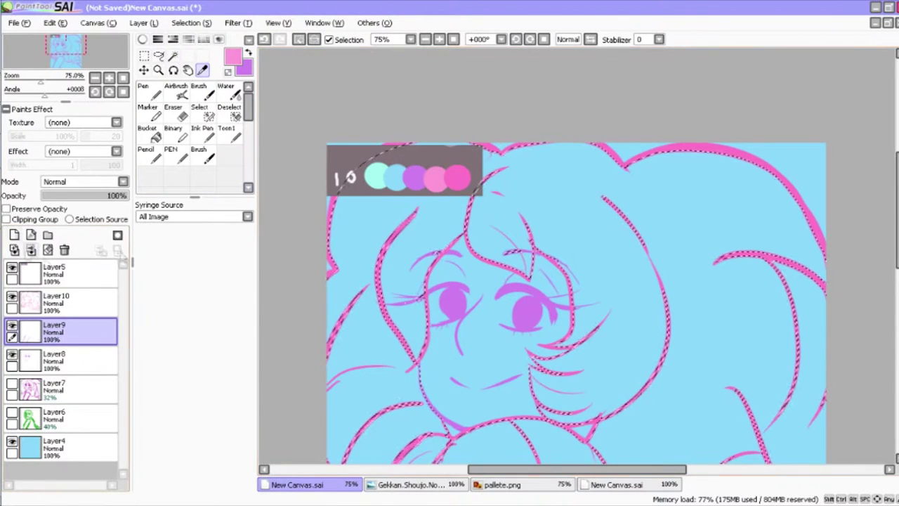
pyautogui.hotkey('ctrl', 'shift', 'n')
pyautogui.press('m')
pyautogui.scroll(-1, 608, 224)
pyautogui.moveTo(70, 302); pyautogui.dragTo(70, 387)
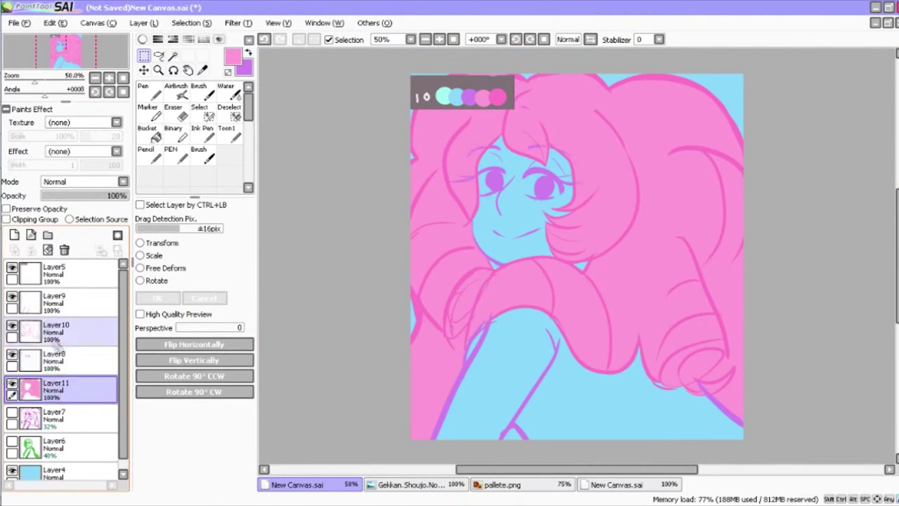
pyautogui.click(53, 337)
pyautogui.hotkey('ctrl', 'e')
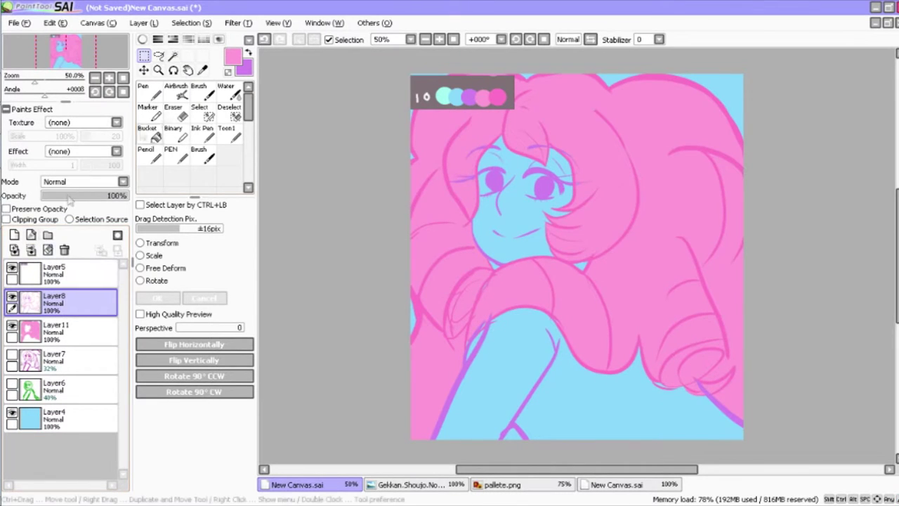
# Try to select the face and arm for a mint fill on a new layer, and clear the selection.
pyautogui.press('w')
pyautogui.click(570, 184)
pyautogui.hotkey('ctrl', 'd')
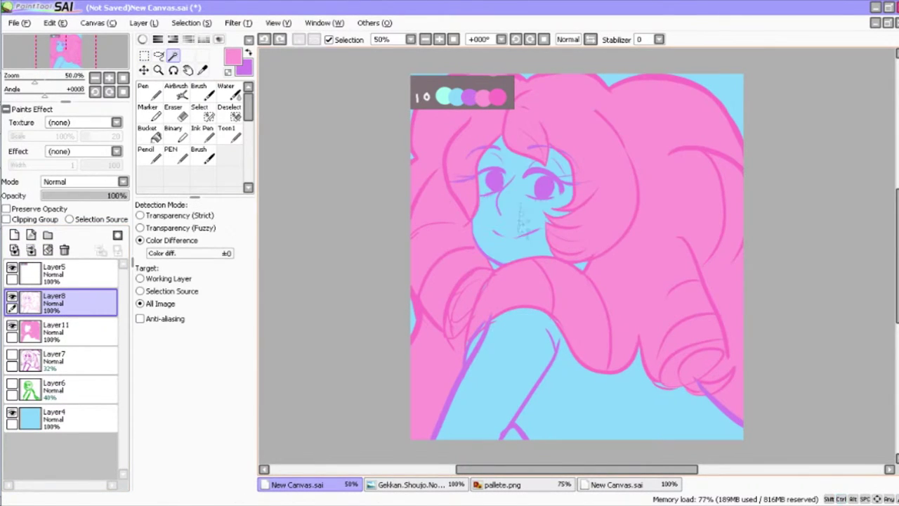
pyautogui.press('s')
pyautogui.press('w')
pyautogui.click(519, 210)
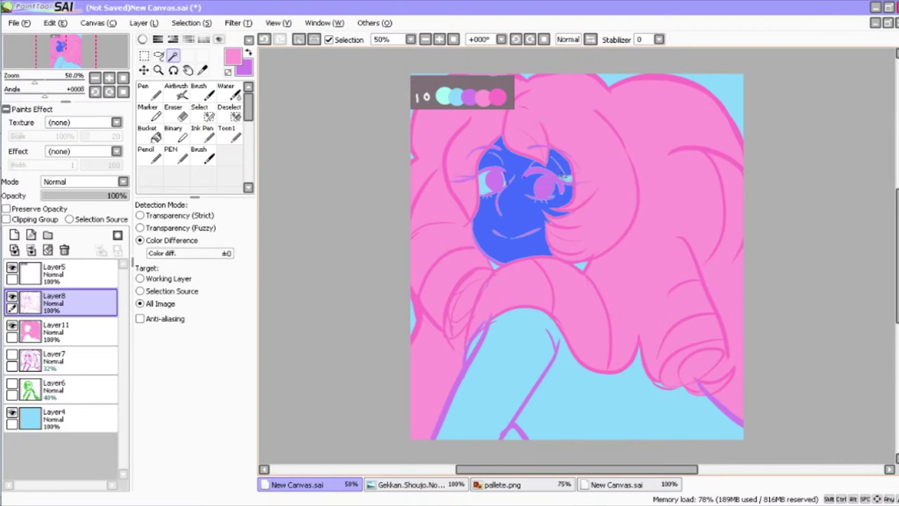
pyautogui.hotkey('ctrl', 'd')
pyautogui.press('s')
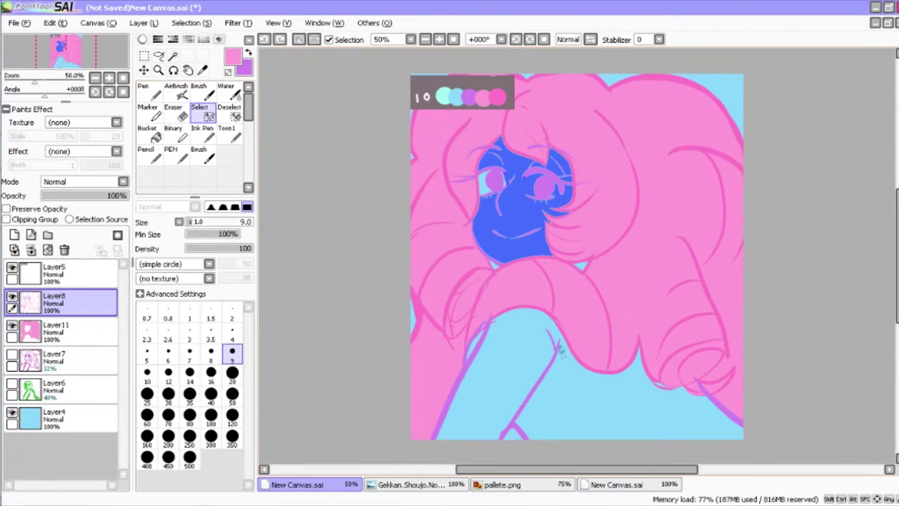
pyautogui.click(173, 56)
pyautogui.click(523, 351)
pyautogui.click(191, 22)
pyautogui.click(196, 35)
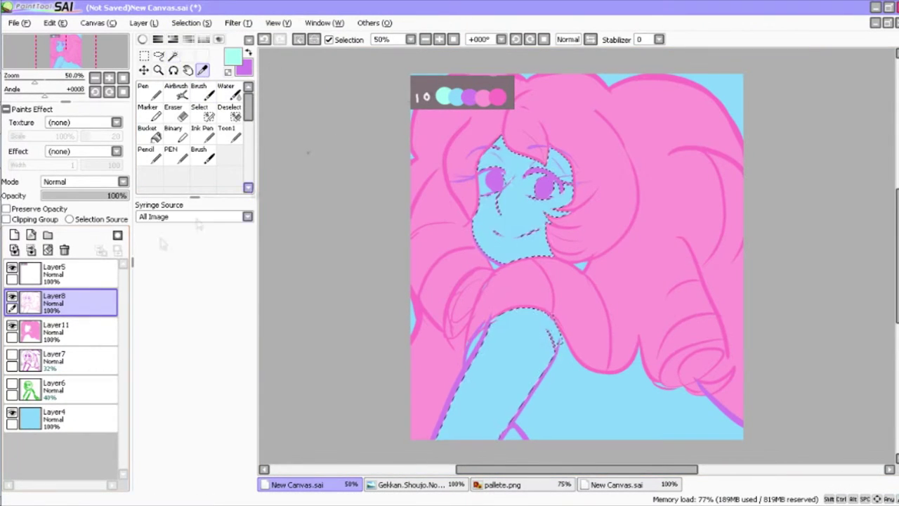
pyautogui.hotkey('ctrl', 'shift', 'n')
pyautogui.hotkey('ctrl', 'd')
pyautogui.click(203, 69)
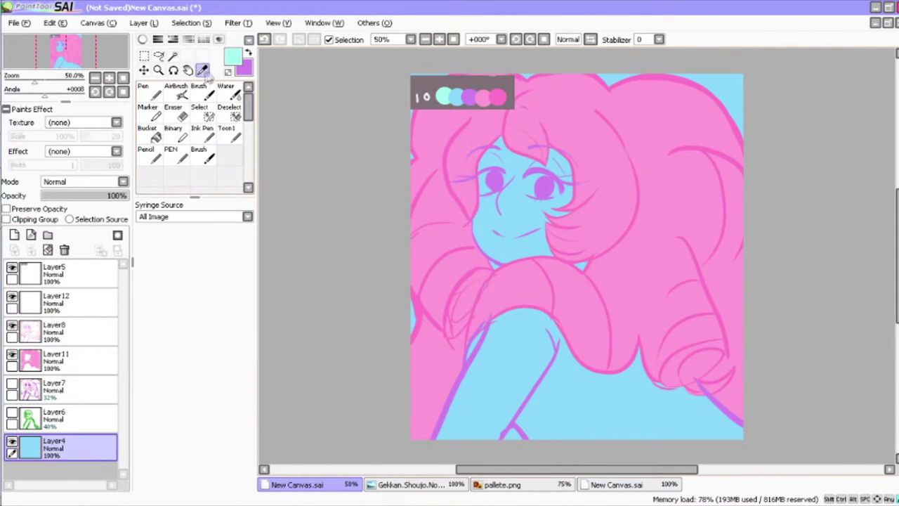
pyautogui.click(149, 132)
pyautogui.click(507, 325)
pyautogui.hotkey('ctrl', 'z')
# Fill the face and arm with the palette's mint on a new layer below the hair fill, leaving out the eyes.
pyautogui.hotkey('ctrl', 'shift', 'n')
pyautogui.click(200, 112)
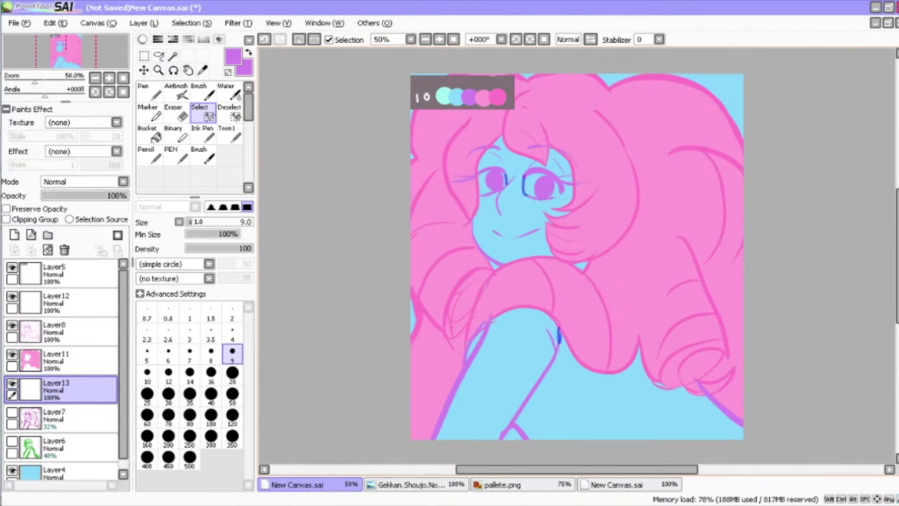
pyautogui.press('w')
pyautogui.click(516, 217)
pyautogui.click(502, 372)
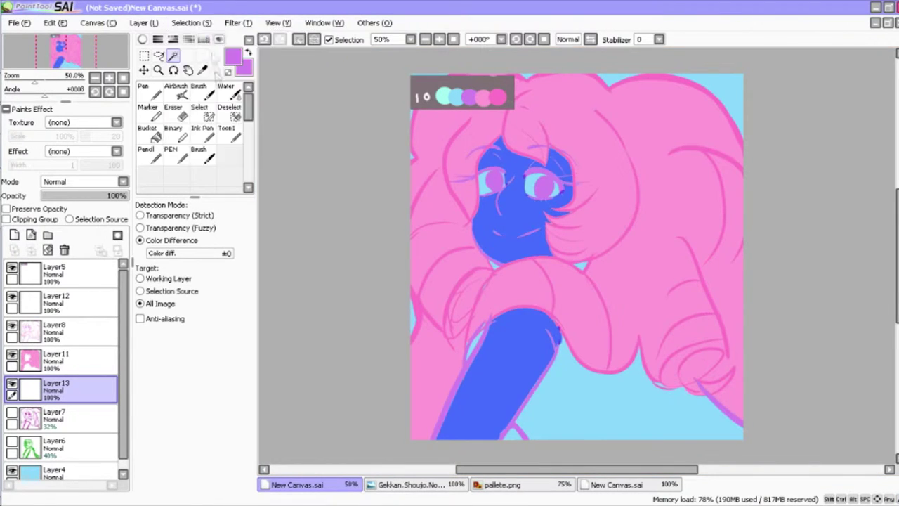
pyautogui.press('m')
pyautogui.hotkey('ctrl', 'f')
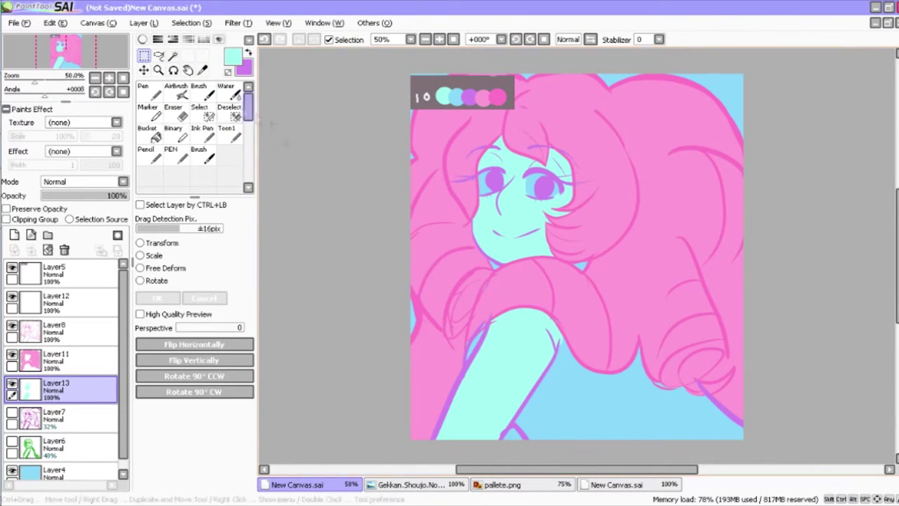
# Fill the background layer, Layer4, with the palette's purple.
pyautogui.press('x')
pyautogui.scroll(-3, 64, 365)
pyautogui.click(63, 465)
pyautogui.press('b')
pyautogui.hotkey('ctrl', 'f')
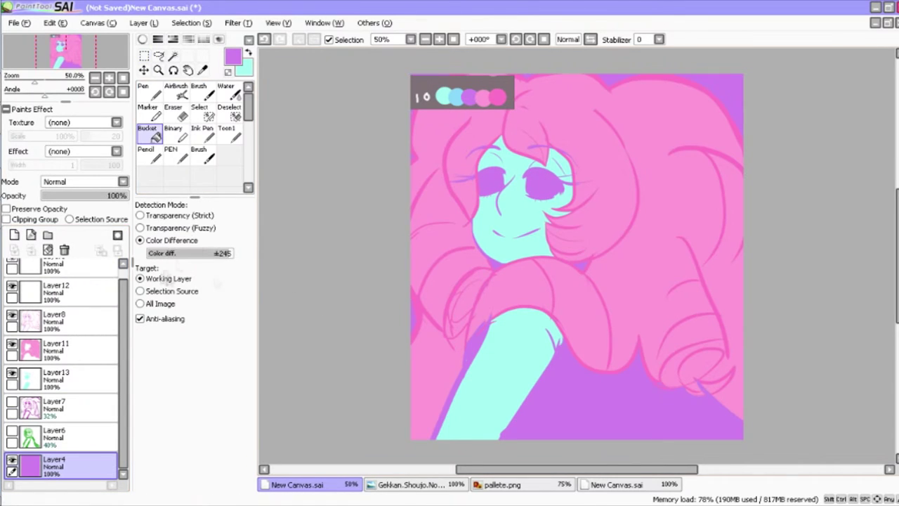
# Add a layer above the background and recolor the face and arm on opacity-locked Layer13 in the palette's light blue with a size 500 pen.
pyautogui.click(251, 53)
pyautogui.press('n')
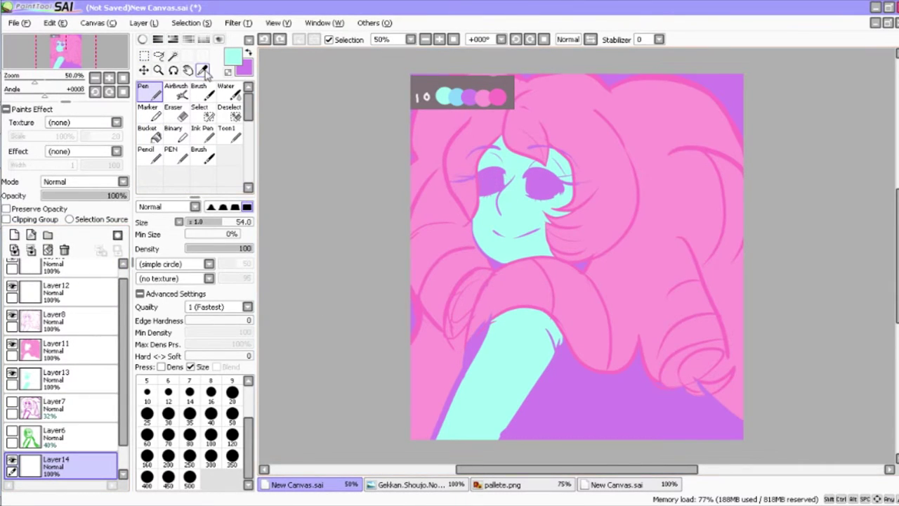
pyautogui.doubleClick(202, 70)
pyautogui.press('Escape')
pyautogui.press('n')
pyautogui.click(190, 477)
pyautogui.click(6, 208)
pyautogui.moveTo(478, 379)
pyautogui.mouseDown()
pyautogui.moveTo(401, 428)
pyautogui.moveTo(520, 203)
pyautogui.mouseUp()
# Group the hidden sketch layers, Layer7 and Layer6, into a new layer set at the bottom of the layer stack.
pyautogui.scroll(-1, 105, 379)
pyautogui.click(105, 379)
pyautogui.keyDown('shift'); pyautogui.click(105, 409); pyautogui.keyUp('shift')
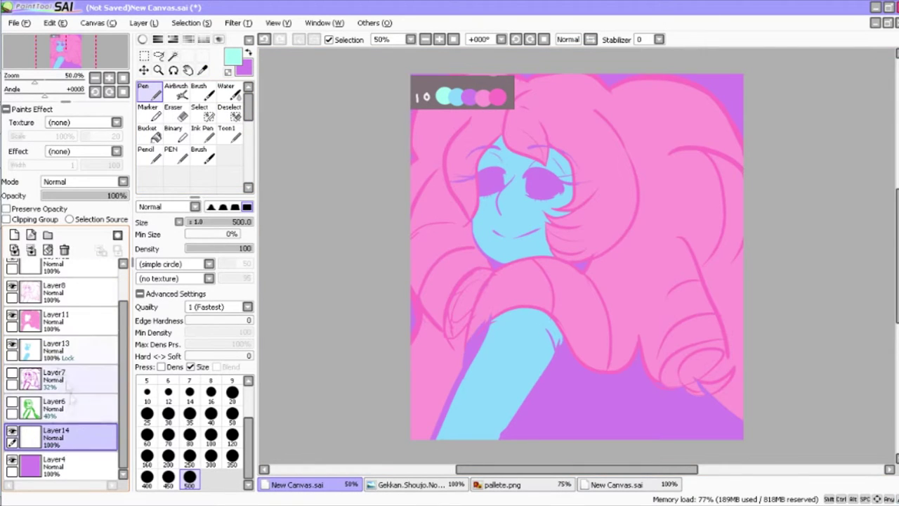
pyautogui.click(31, 250)
pyautogui.moveTo(33, 379); pyautogui.dragTo(43, 449)
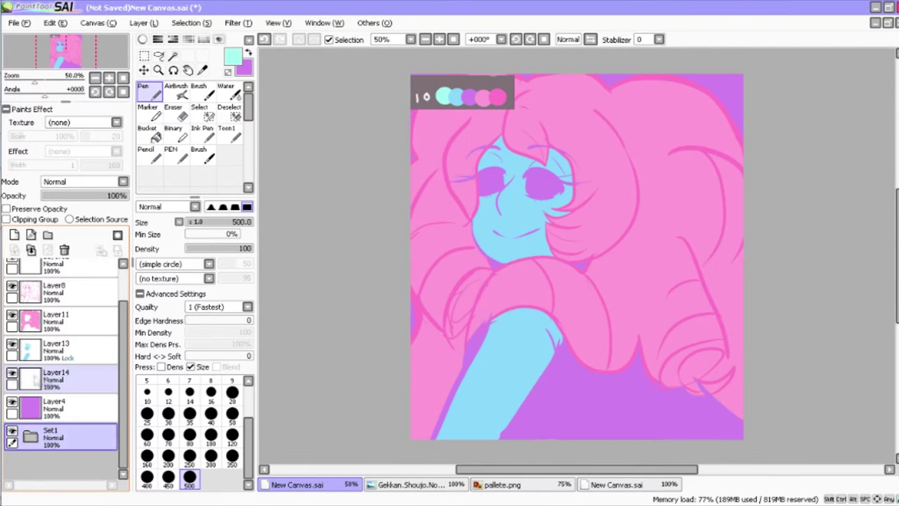
# Paint the eye whites mint on Layer14 and add mint highlights over the irises on new layers.
pyautogui.click(56, 379)
pyautogui.scroll(1, 540, 190)
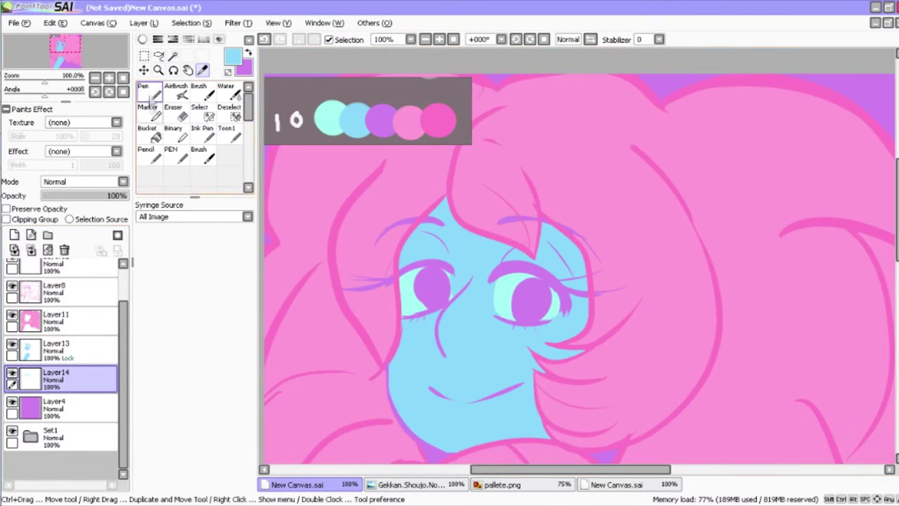
pyautogui.hotkey('ctrl', 'shift', 'n')
pyautogui.keyDown('alt'); pyautogui.click(502, 305); pyautogui.keyUp('alt')
pyautogui.moveTo(407, 307); pyautogui.dragTo(418, 298)
pyautogui.hotkey('ctrl', 'shift', 'n')
pyautogui.scroll(-2, 572, 390)
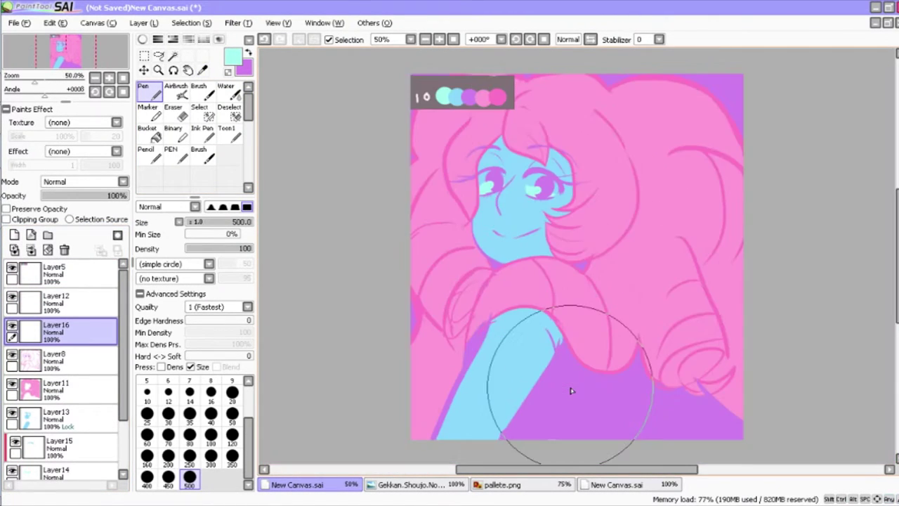
pyautogui.scroll(2, 572, 60)
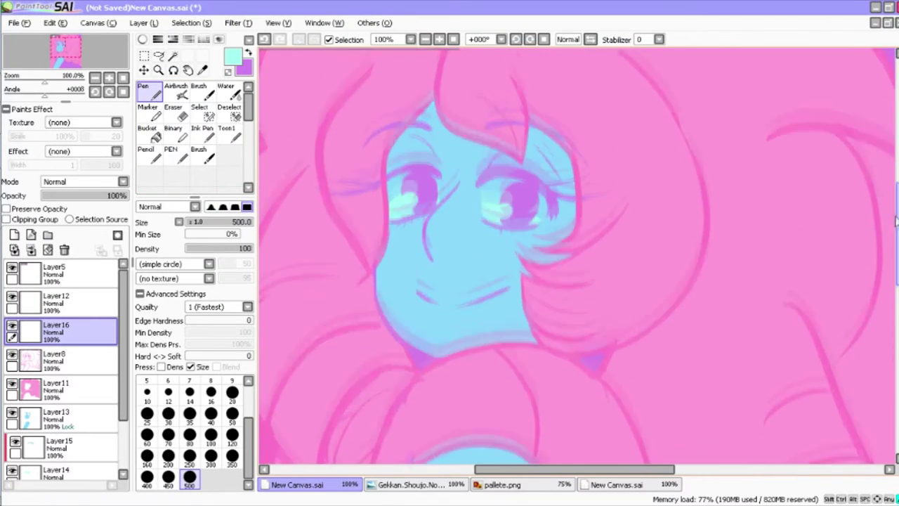
# Paint a light pink lip shape over the mouth on a new layer clipped to the skin layer, comparing with the reference.
pyautogui.press('alt')
pyautogui.keyDown('alt'); pyautogui.click(632, 295); pyautogui.keyUp('alt')
pyautogui.click(56, 419)
pyautogui.click(15, 235)
pyautogui.click(6, 219)
pyautogui.moveTo(424, 289)
pyautogui.mouseDown()
pyautogui.moveTo(481, 291)
pyautogui.moveTo(450, 301)
pyautogui.moveTo(464, 327)
pyautogui.moveTo(453, 316)
pyautogui.moveTo(456, 285)
pyautogui.moveTo(449, 288)
pyautogui.mouseUp()
pyautogui.click(616, 484)
pyautogui.click(344, 484)
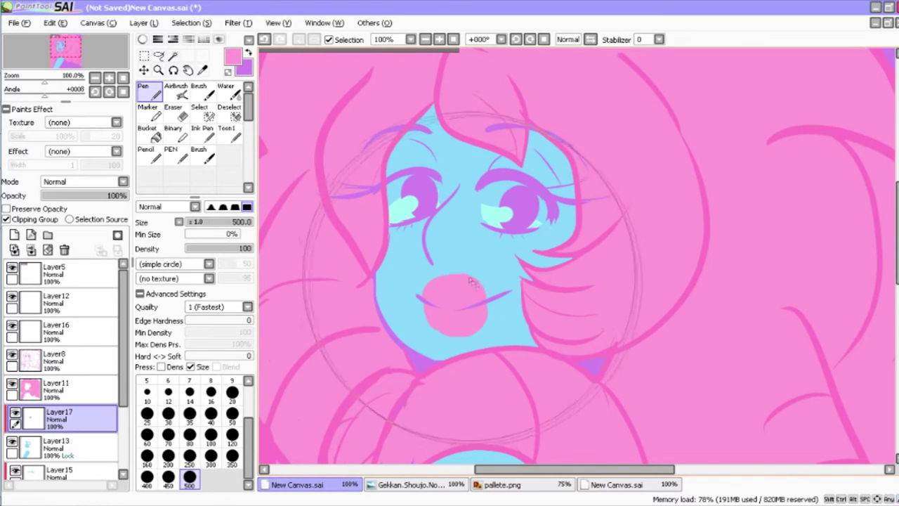
# Transform the lip shape, tilting and widening it to follow the angle of the mouth line.
pyautogui.hotkey('ctrl', 't')
pyautogui.moveTo(492, 337); pyautogui.dragTo(472, 312)
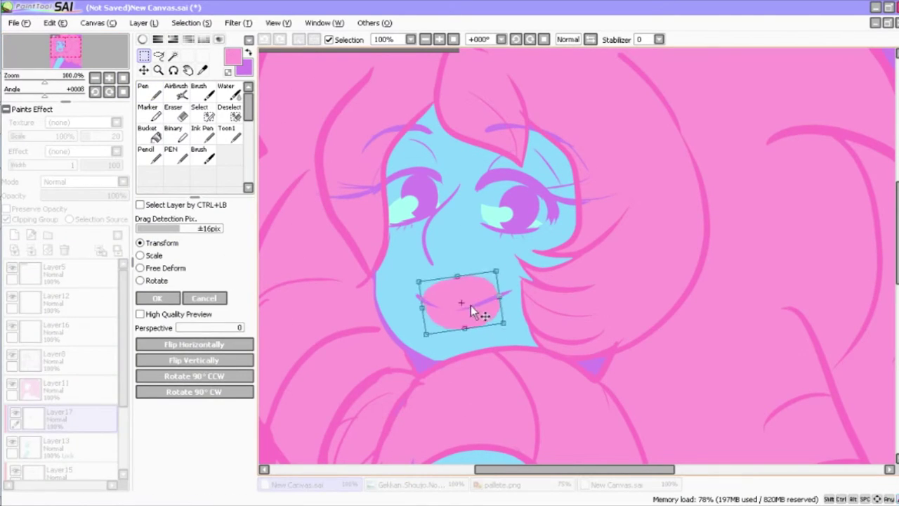
pyautogui.press('Return')
# With stabilizer 15, outline the lips in purple on Layer8 and add a mint highlight to the lower lip on a new clipped layer.
pyautogui.click(248, 54)
pyautogui.click(54, 358)
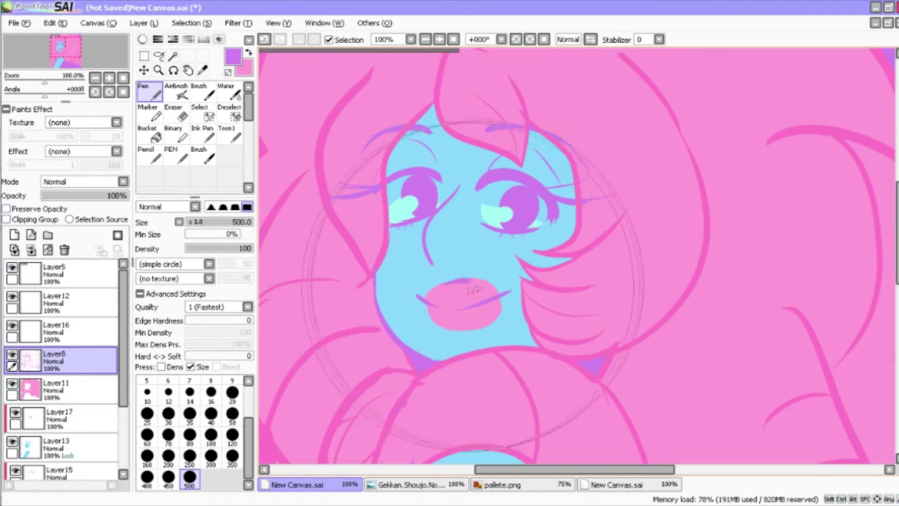
pyautogui.click(659, 39)
pyautogui.click(642, 193)
pyautogui.click(617, 484)
pyautogui.click(296, 484)
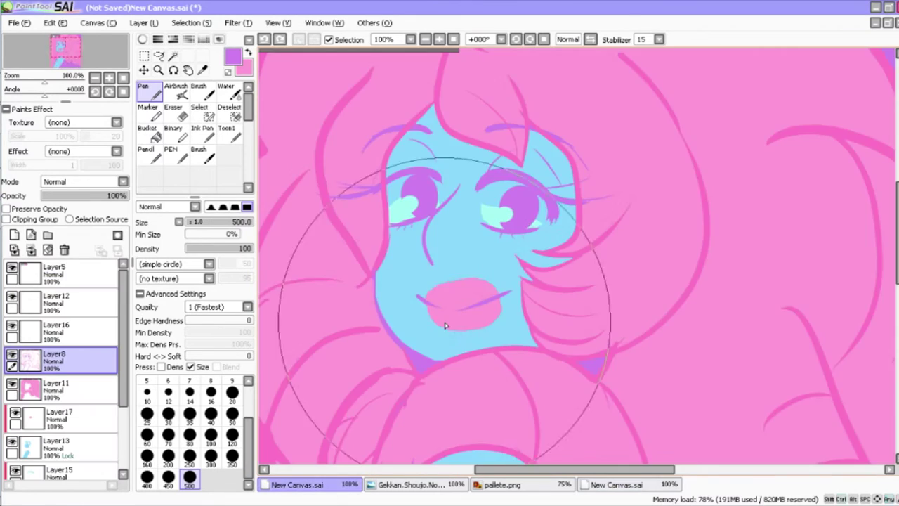
pyautogui.scroll(2, 445, 246)
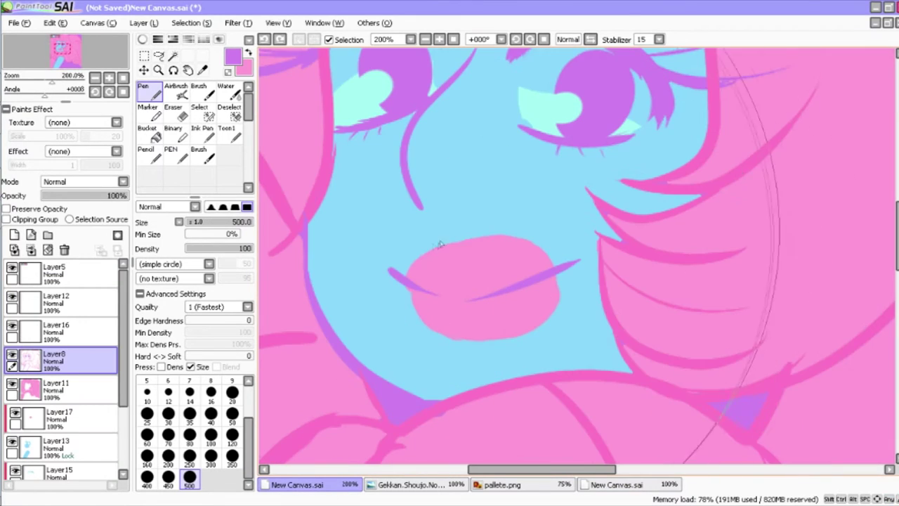
pyautogui.rightClick(499, 348)
pyautogui.click(14, 235)
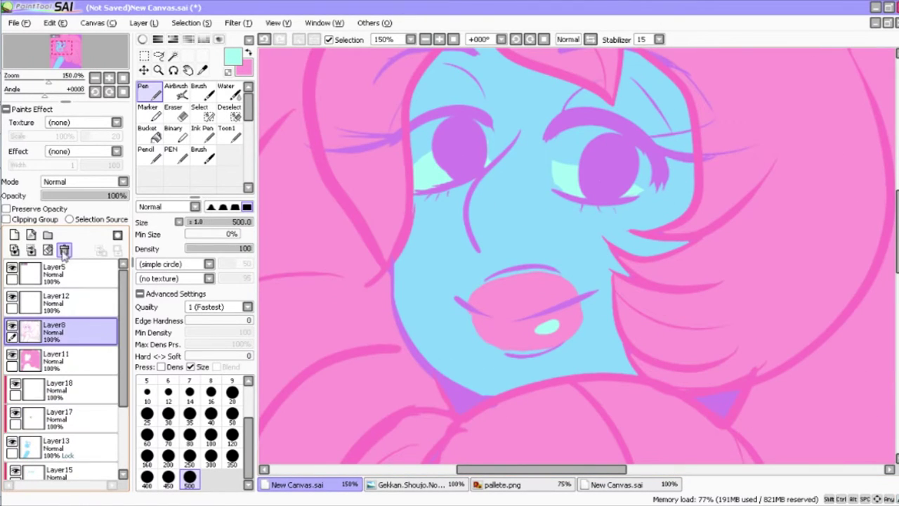
# Narrow the pink lip shape on Layer17 and reposition the mint highlight on Layer18 to sit on the lower lip.
pyautogui.press('ctrl')
pyautogui.click(59, 445)
pyautogui.hotkey('ctrl', 't')
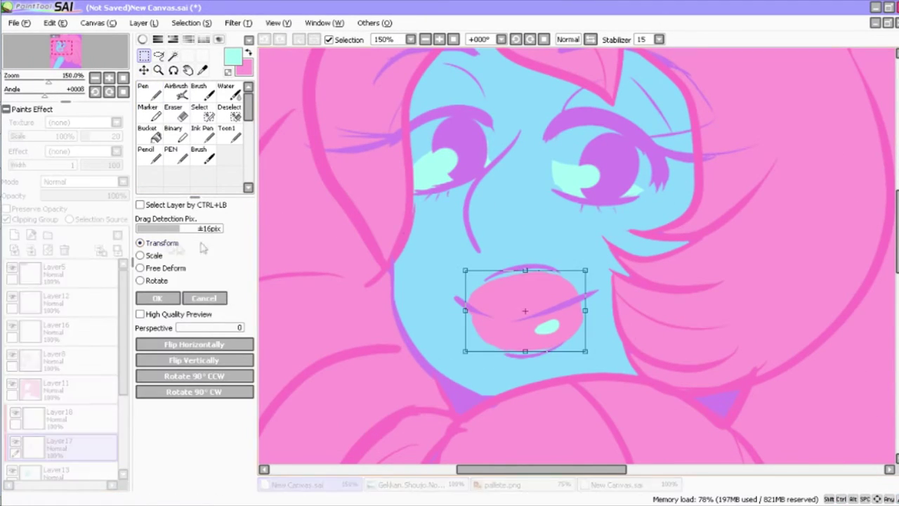
pyautogui.press('Return')
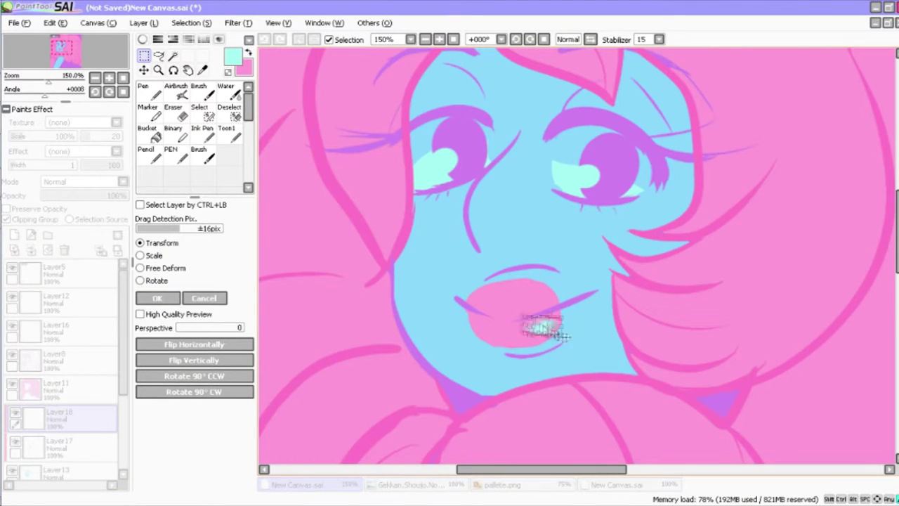
pyautogui.keyDown('ctrl'); pyautogui.click(554, 280); pyautogui.keyUp('ctrl')
# Erase the purple lip outlines and redraw them on Layer8 to fit the smaller lips.
pyautogui.press('e')
pyautogui.press('n')
pyautogui.keyDown('alt'); pyautogui.click(485, 283); pyautogui.keyUp('alt')
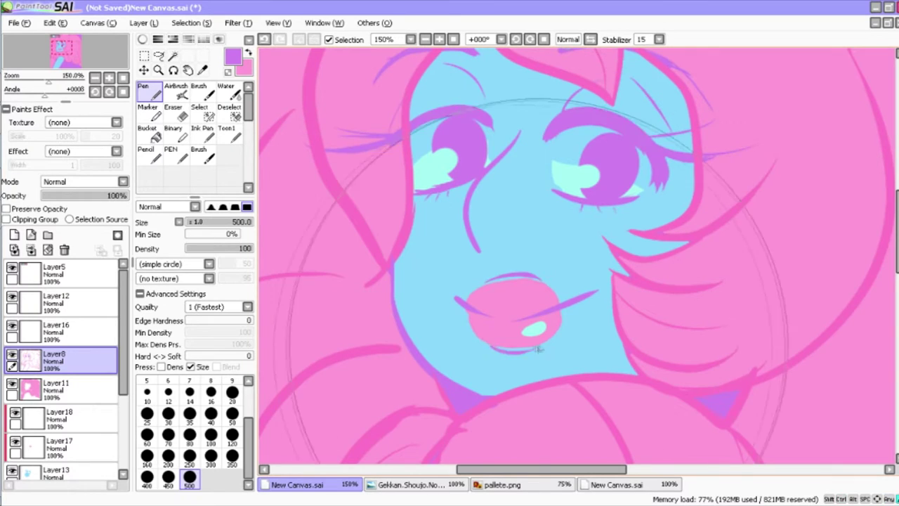
pyautogui.scroll(-3, 538, 345)
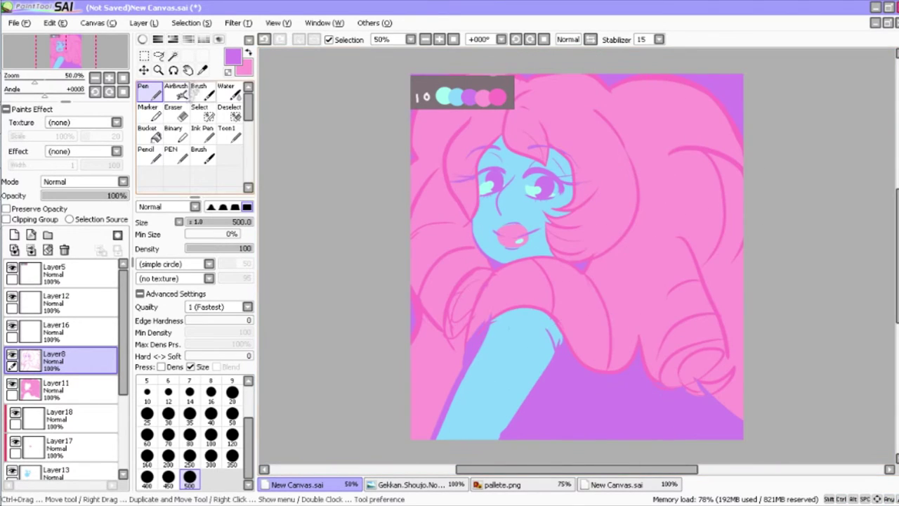
# Select the dress area beside the arm and fill it with mint on a new layer, Layer19, below the hair fill.
pyautogui.click(206, 70)
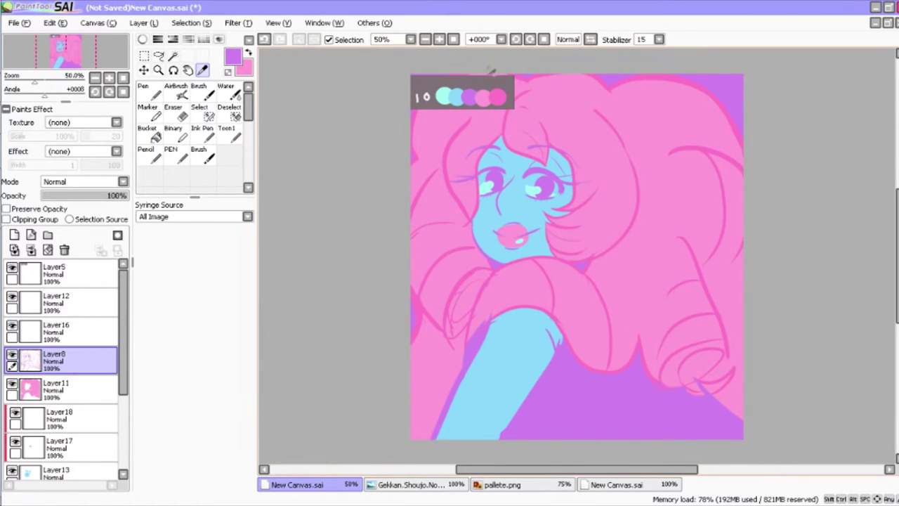
pyautogui.click(456, 96)
pyautogui.click(14, 235)
pyautogui.click(156, 134)
pyautogui.click(618, 393)
pyautogui.click(191, 22)
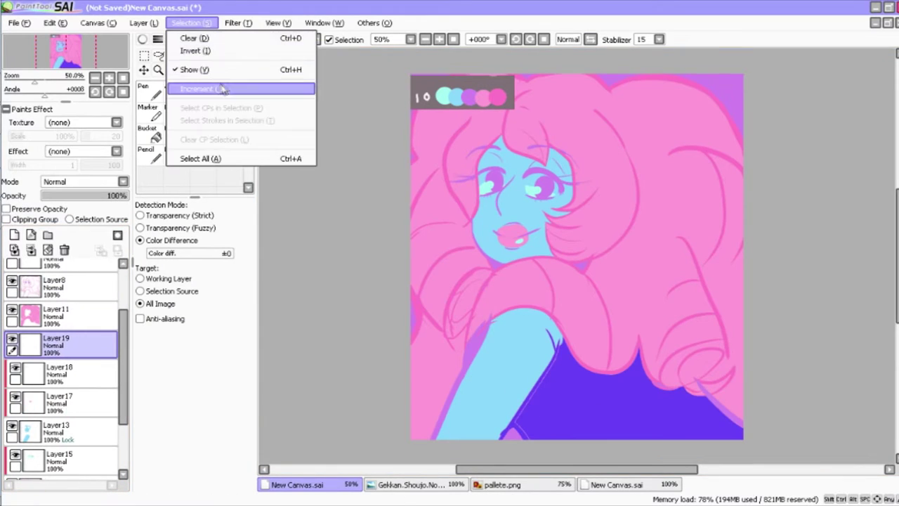
pyautogui.press('Escape')
pyautogui.hotkey('ctrl', 'z')
# Paint mint into the small gaps beside the arm and neck, and add a small dark pink touch on a new layer, Layer20.
pyautogui.press('n')
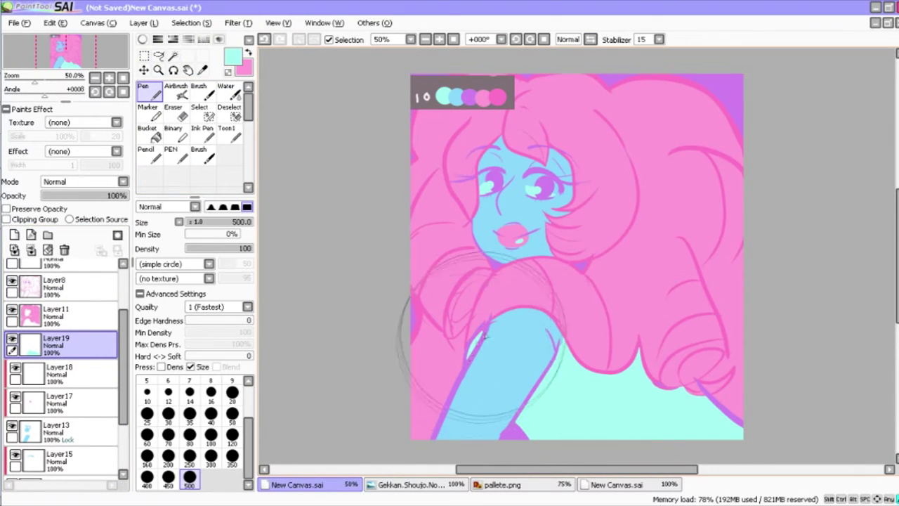
pyautogui.keyDown('alt'); pyautogui.click(459, 187); pyautogui.keyUp('alt')
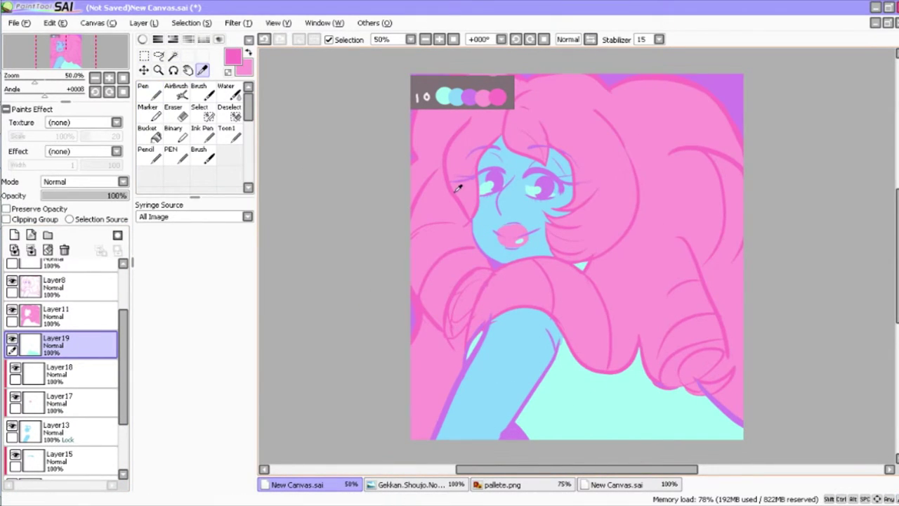
pyautogui.hotkey('ctrl', 'shift', 'n')
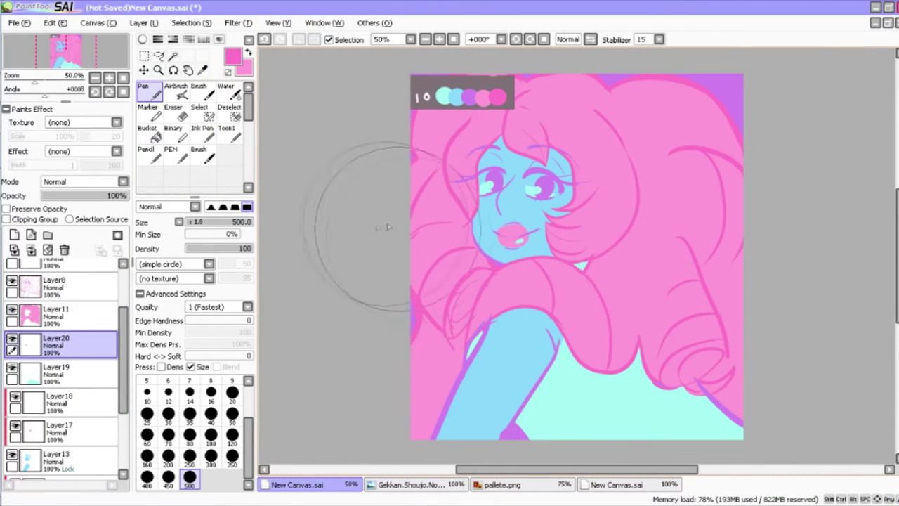
# Hide the palette layer and paint a rounded mint highlight above the fringe on a new layer, Layer21, above the hair fill.
pyautogui.hotkey('ctrl', 'shift', 'n')
pyautogui.keyDown('alt'); pyautogui.click(484, 144); pyautogui.keyUp('alt')
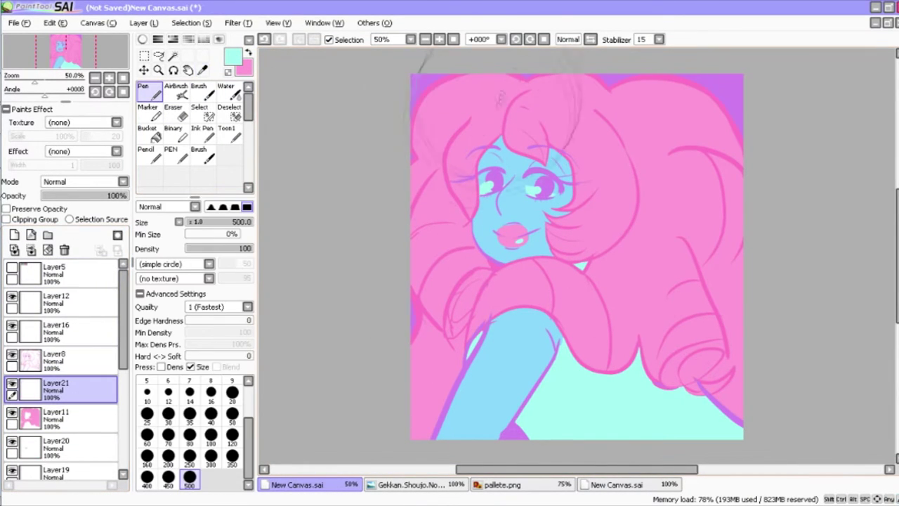
pyautogui.hotkey('ctrl', 'shift', 'Tab')
pyautogui.hotkey('ctrl', 'Tab')
pyautogui.moveTo(554, 121); pyautogui.dragTo(576, 128)
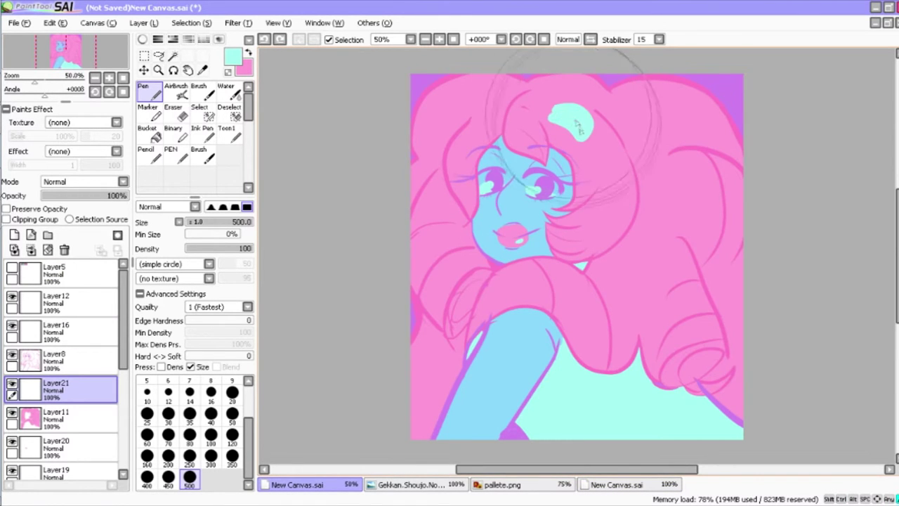
# Paint mint highlights on the upper-left curl and along the top edges of the hair, checking the reference.
pyautogui.hotkey('ctrl', 'shift', 'Tab')
pyautogui.click(314, 488)
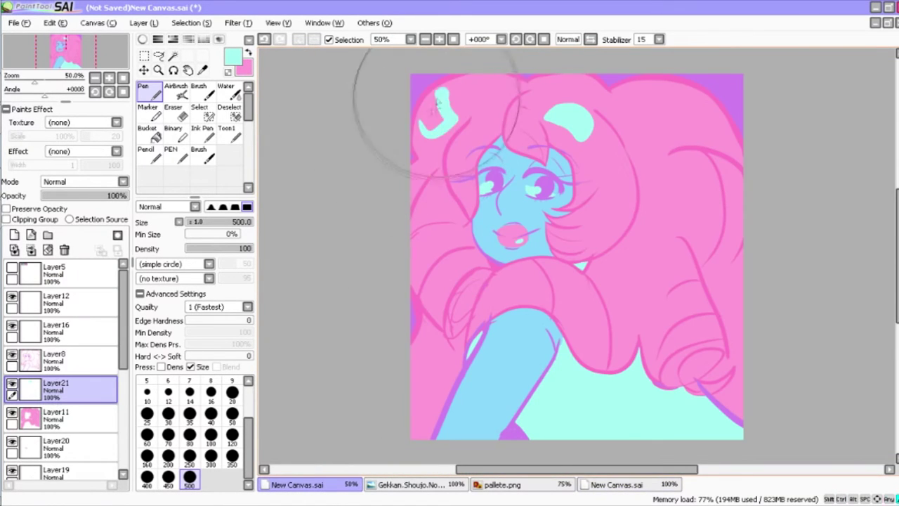
pyautogui.hotkey('ctrl', 'shift', 'Tab')
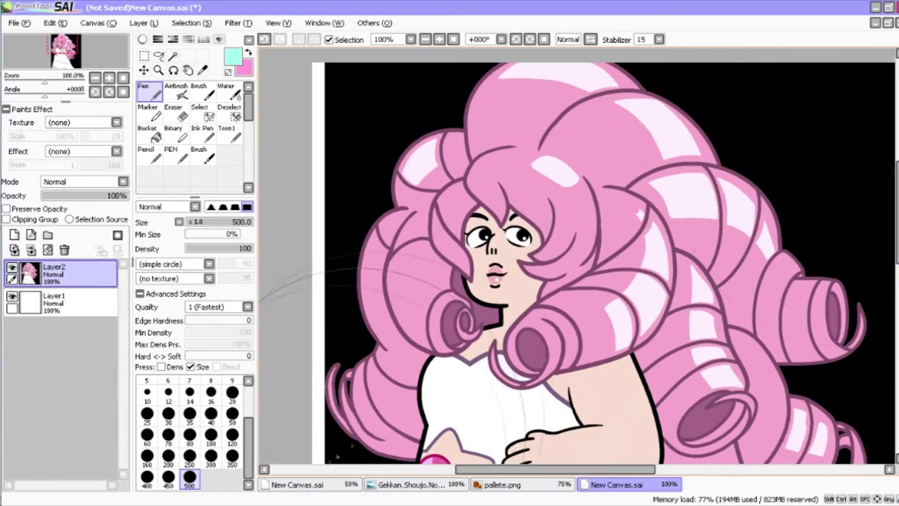
pyautogui.hotkey('ctrl', 'Tab')
pyautogui.hotkey('ctrl', 'shift', 'Tab')
pyautogui.hotkey('ctrl', 'Tab')
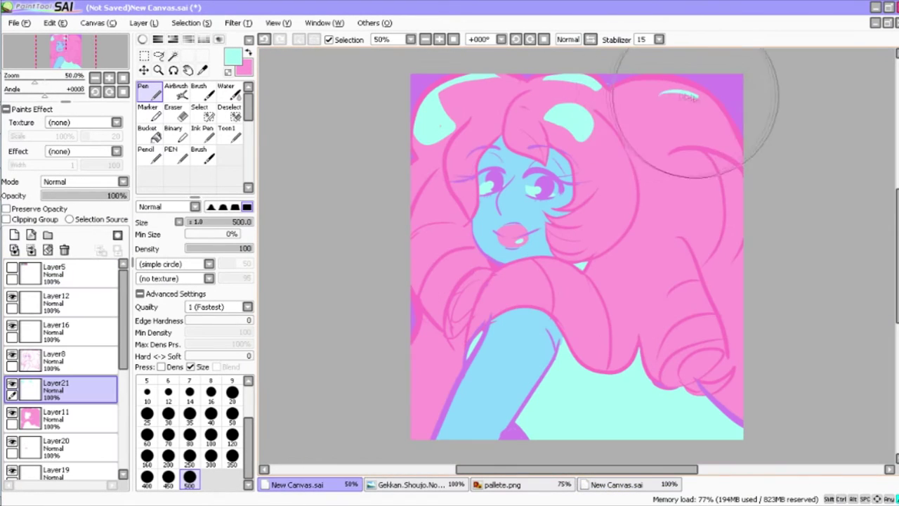
# Paint a broad mint highlight on the large upper-right curl and a thin one along its top edge, following the reference.
pyautogui.moveTo(657, 97); pyautogui.dragTo(716, 139)
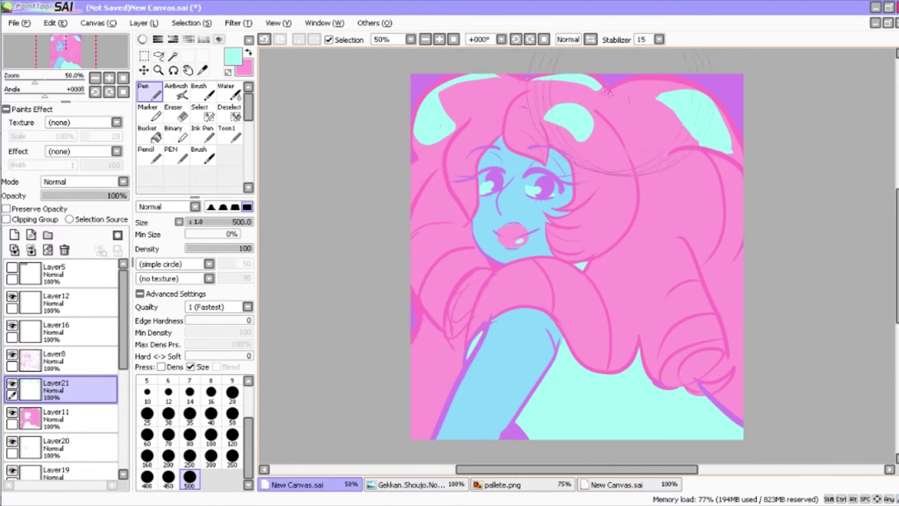
pyautogui.hotkey('ctrl', 'shift', 'Tab')
pyautogui.hotkey('ctrl', 'Tab')
pyautogui.hotkey('ctrl', 'shift', 'Tab')
pyautogui.hotkey('ctrl', 'Tab')
# Paint a curved mint highlight band from the curl beside the head across the shoulder curl, and erase gaps that split it into segments.
pyautogui.moveTo(624, 270)
pyautogui.mouseDown()
pyautogui.moveTo(656, 224)
pyautogui.moveTo(632, 261)
pyautogui.mouseUp()
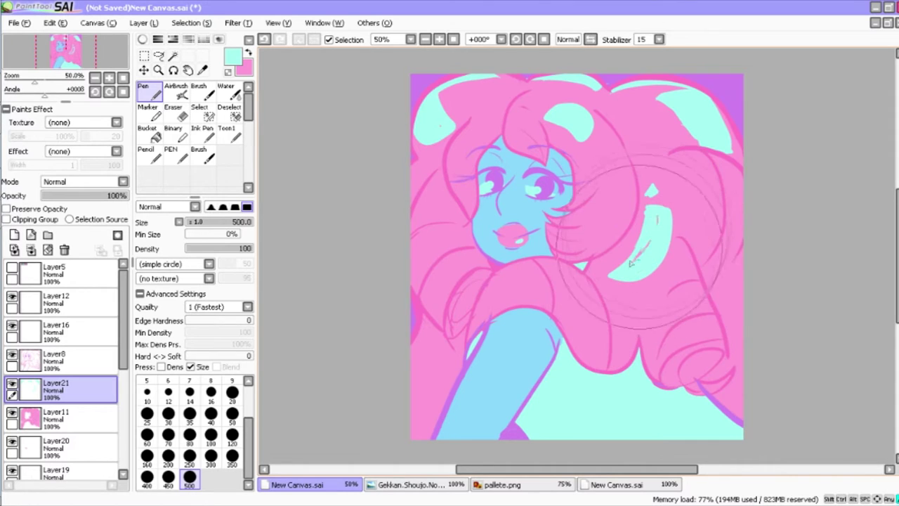
pyautogui.hotkey('ctrl', 'z')
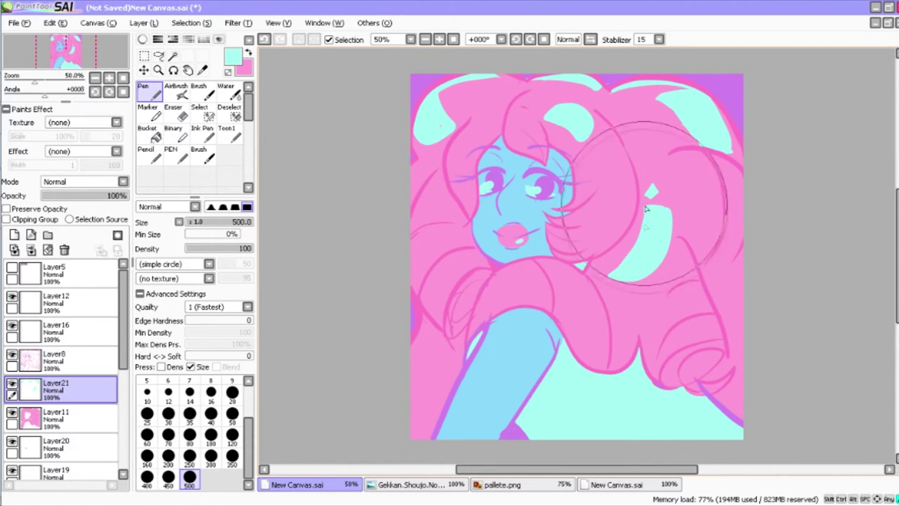
pyautogui.hotkey('ctrl', 'shift', 'Tab')
pyautogui.hotkey('ctrl', 'Tab')
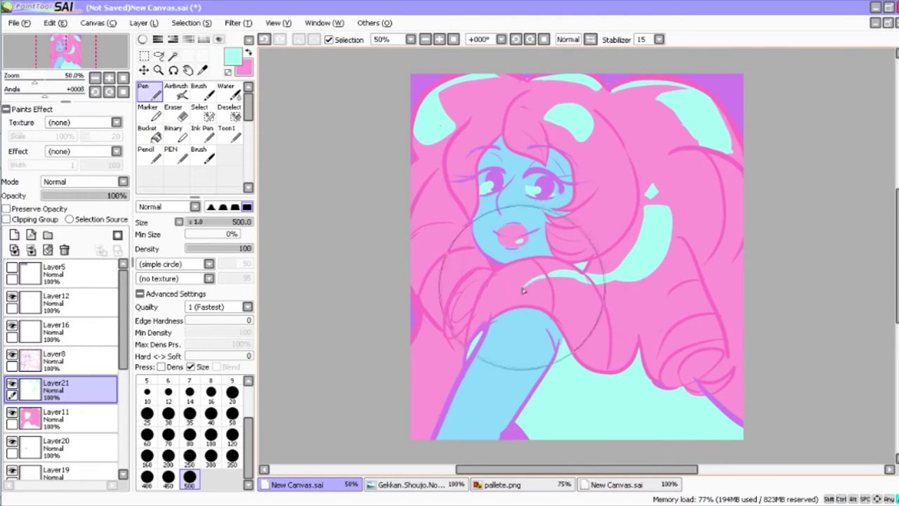
pyautogui.moveTo(528, 288); pyautogui.dragTo(573, 312)
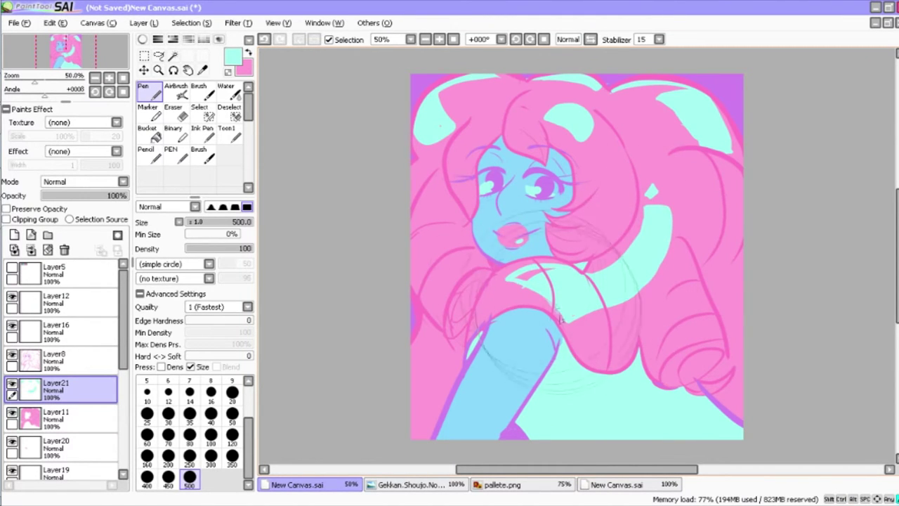
pyautogui.press('e')
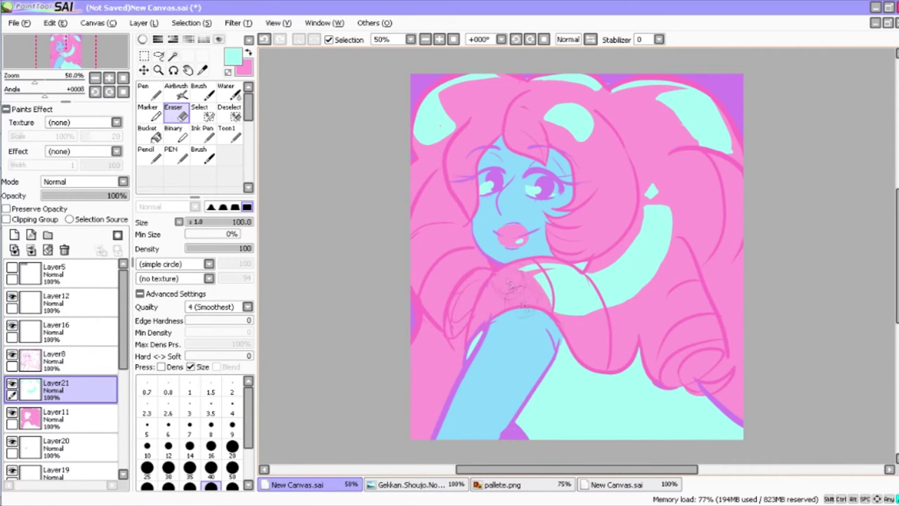
# Paint a mint highlight on the lower-right curl, erase gaps across it, and trim the highlight above the fringe to straighter edges.
pyautogui.press('n')
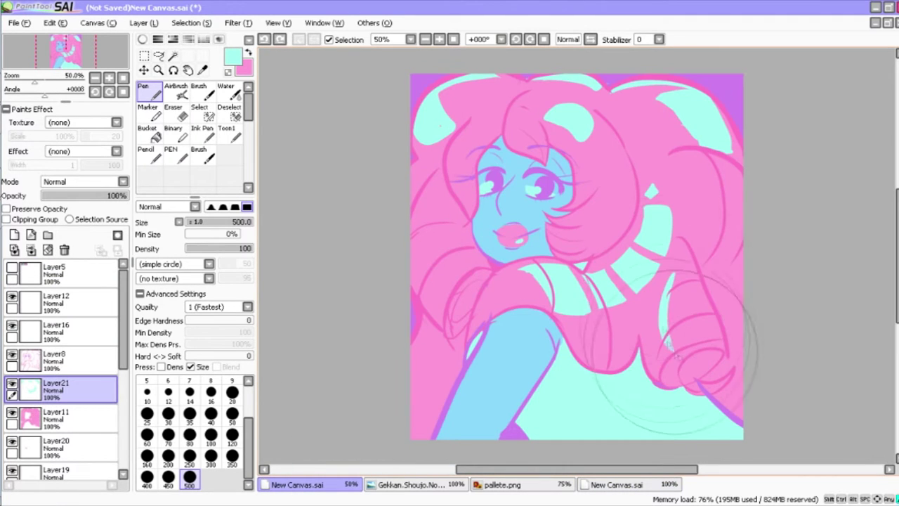
pyautogui.moveTo(680, 275)
pyautogui.mouseDown()
pyautogui.moveTo(705, 334)
pyautogui.moveTo(686, 368)
pyautogui.moveTo(674, 273)
pyautogui.mouseUp()
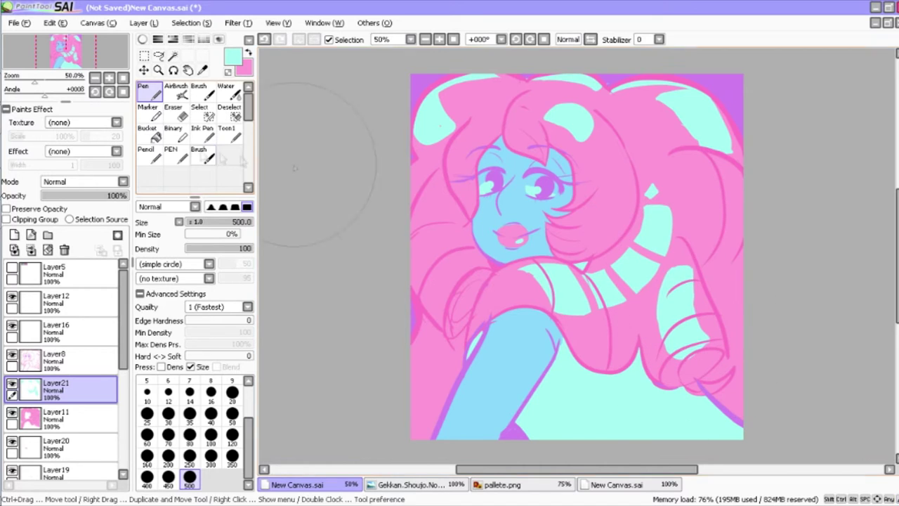
pyautogui.press('e')
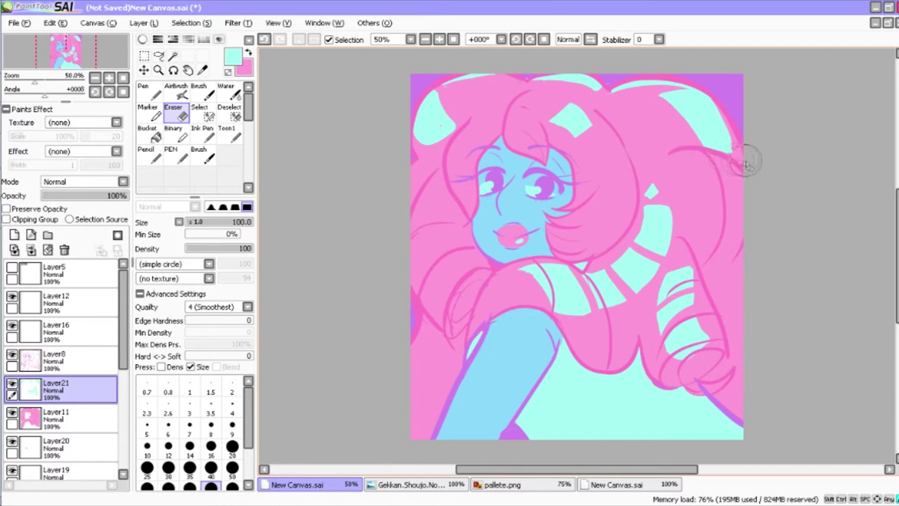
# Paint mint highlights on the hair along the left side of the face, erase gaps between them, and trim the lower-right curl's highlight.
pyautogui.press('n')
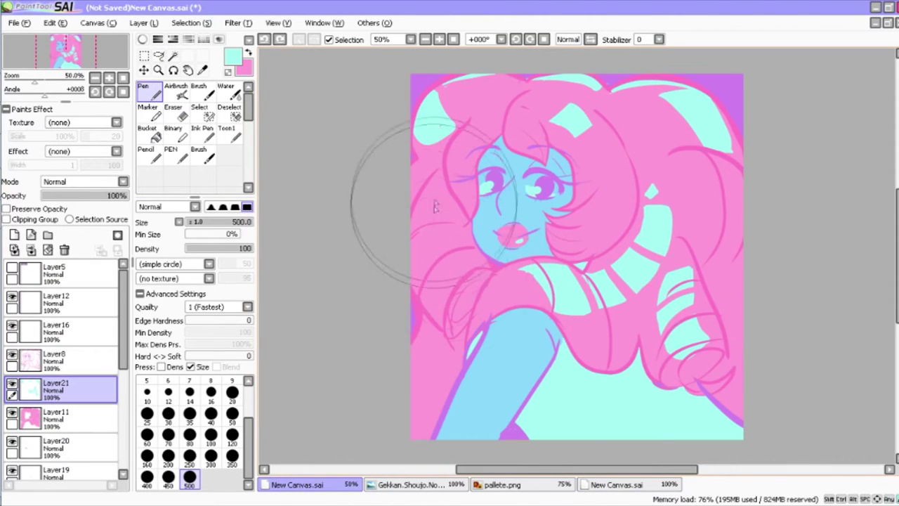
pyautogui.moveTo(421, 169); pyautogui.dragTo(450, 198)
pyautogui.press('e')
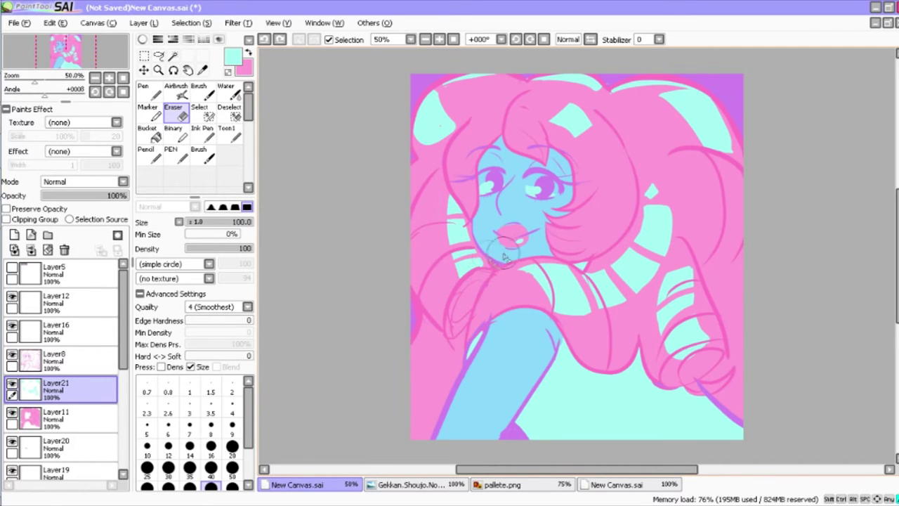
pyautogui.press('n')
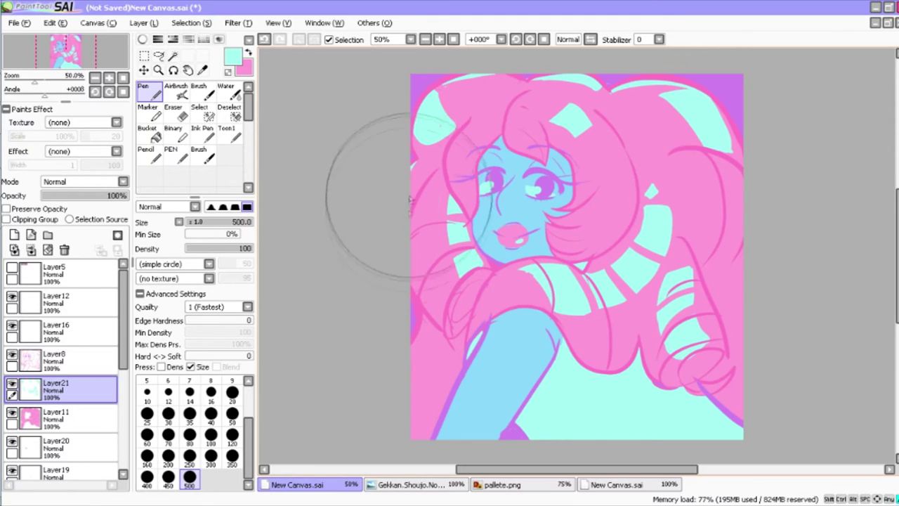
pyautogui.press('e')
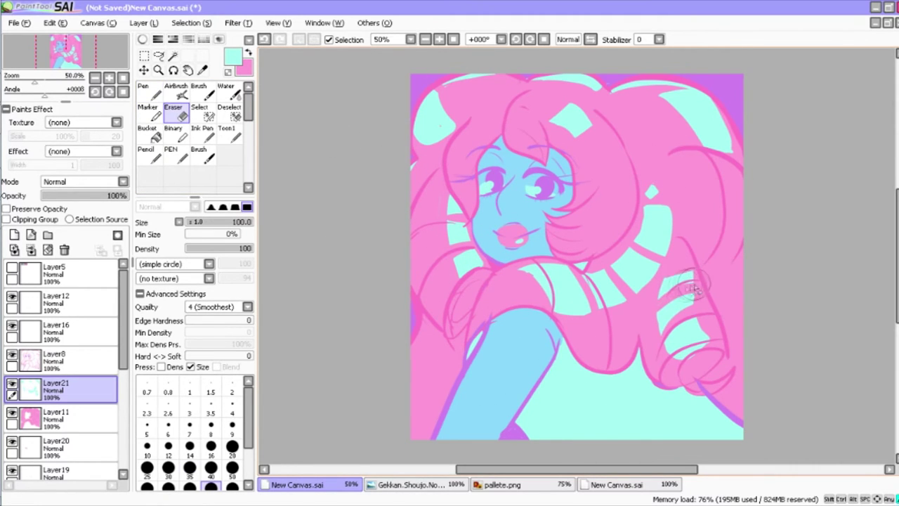
# Add a layer clipped to the pink hair layer and shade the insides of the left shoulder curl and lower-right curl in dark pink.
pyautogui.press('n')
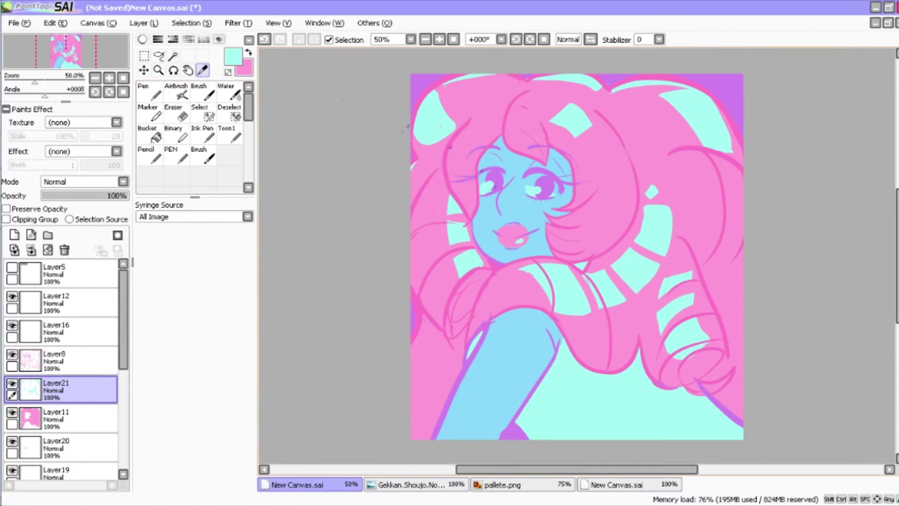
pyautogui.scroll(-5, 122, 436)
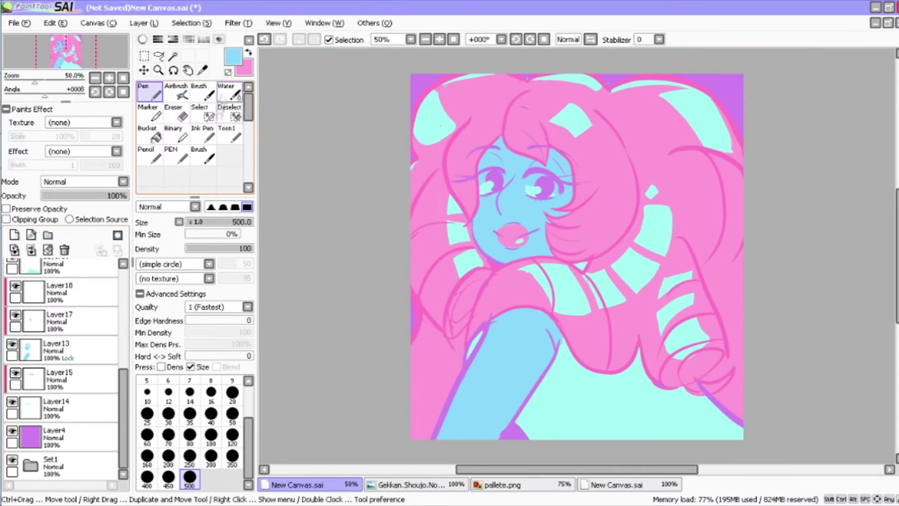
pyautogui.click(14, 234)
pyautogui.keyDown('alt'); pyautogui.click(457, 141); pyautogui.keyUp('alt')
pyautogui.click(14, 234)
pyautogui.click(36, 220)
pyautogui.moveTo(695, 369); pyautogui.dragTo(706, 355)
pyautogui.moveTo(481, 286)
pyautogui.mouseDown()
pyautogui.moveTo(461, 315)
pyautogui.moveTo(480, 282)
pyautogui.mouseUp()
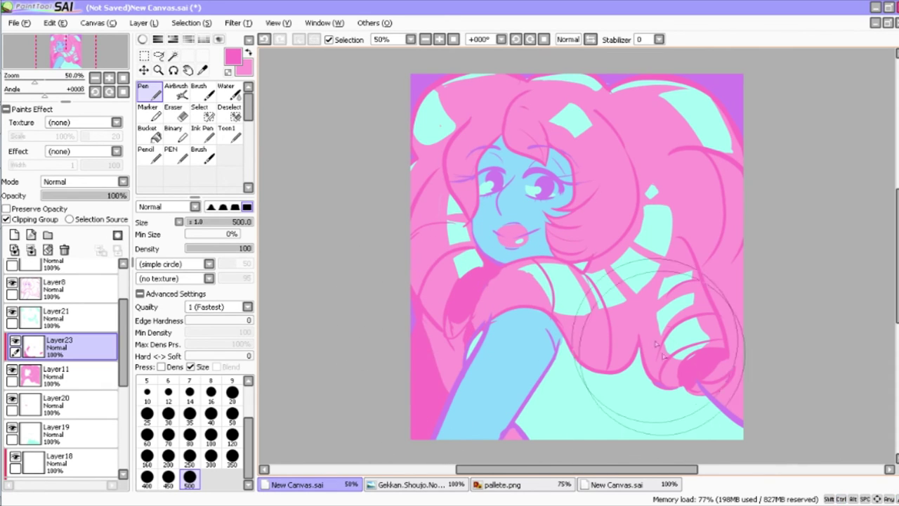
# Add a new layer above the dark pink hair shading layer.
pyautogui.hotkey('ctrl', 'shift', 'n')
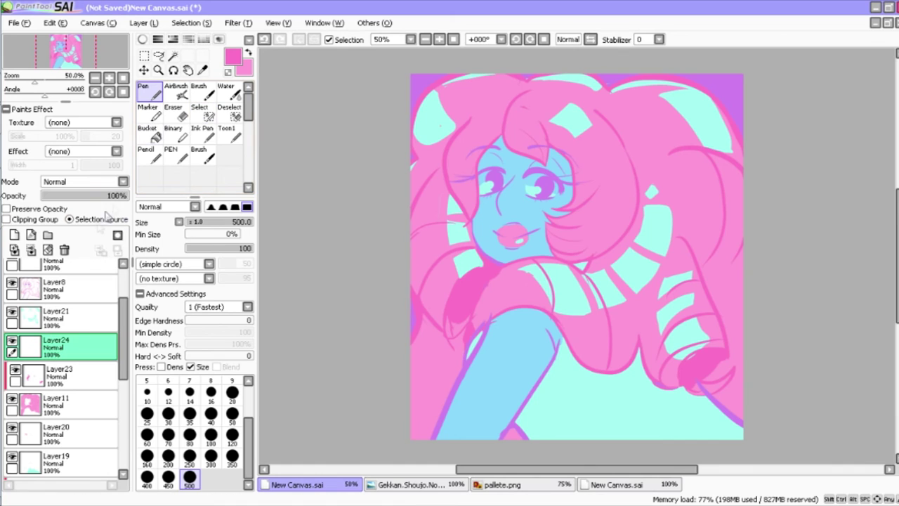